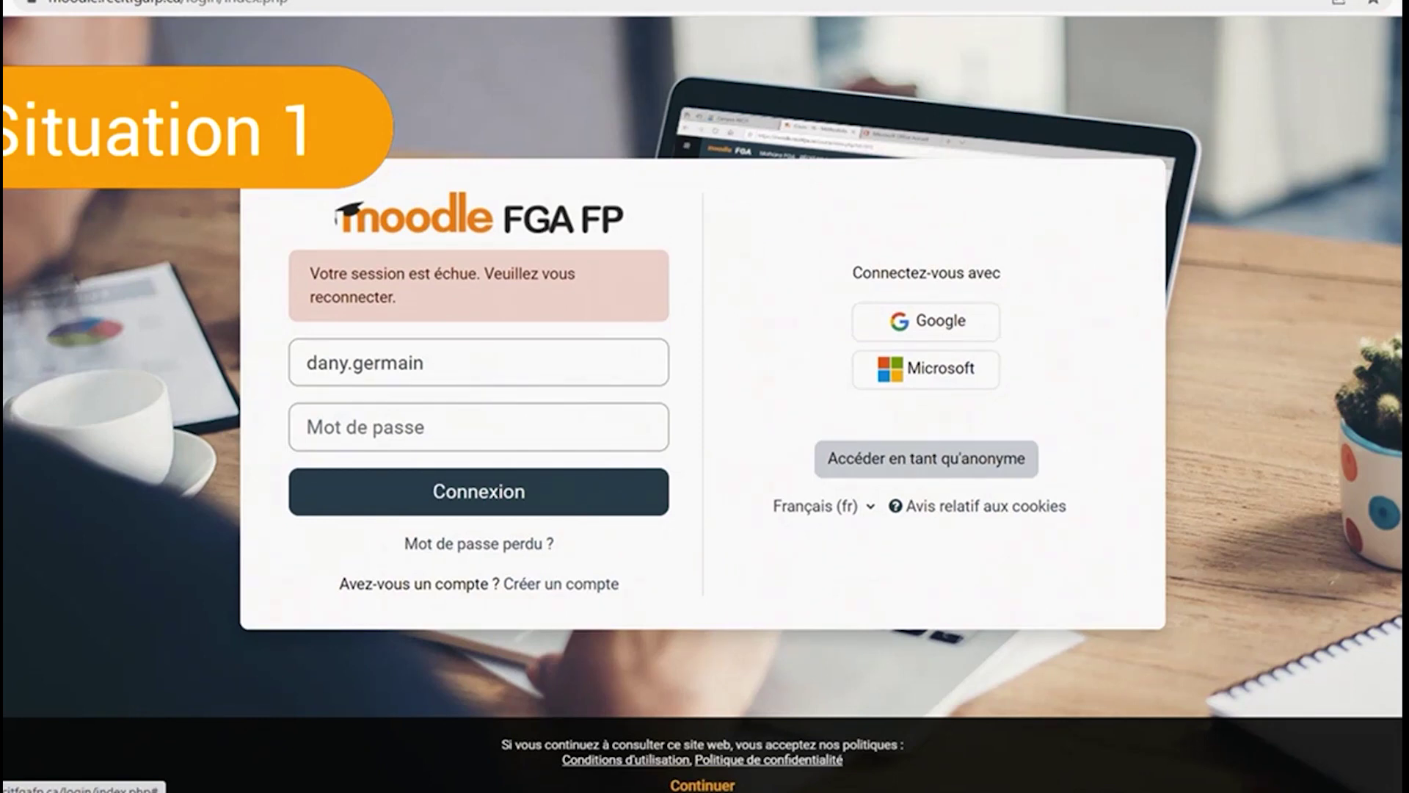
Step: Log in to Moodle FGA FP with the prefilled username and the account password
{"action": "left_click", "coordinate": [479, 427]}
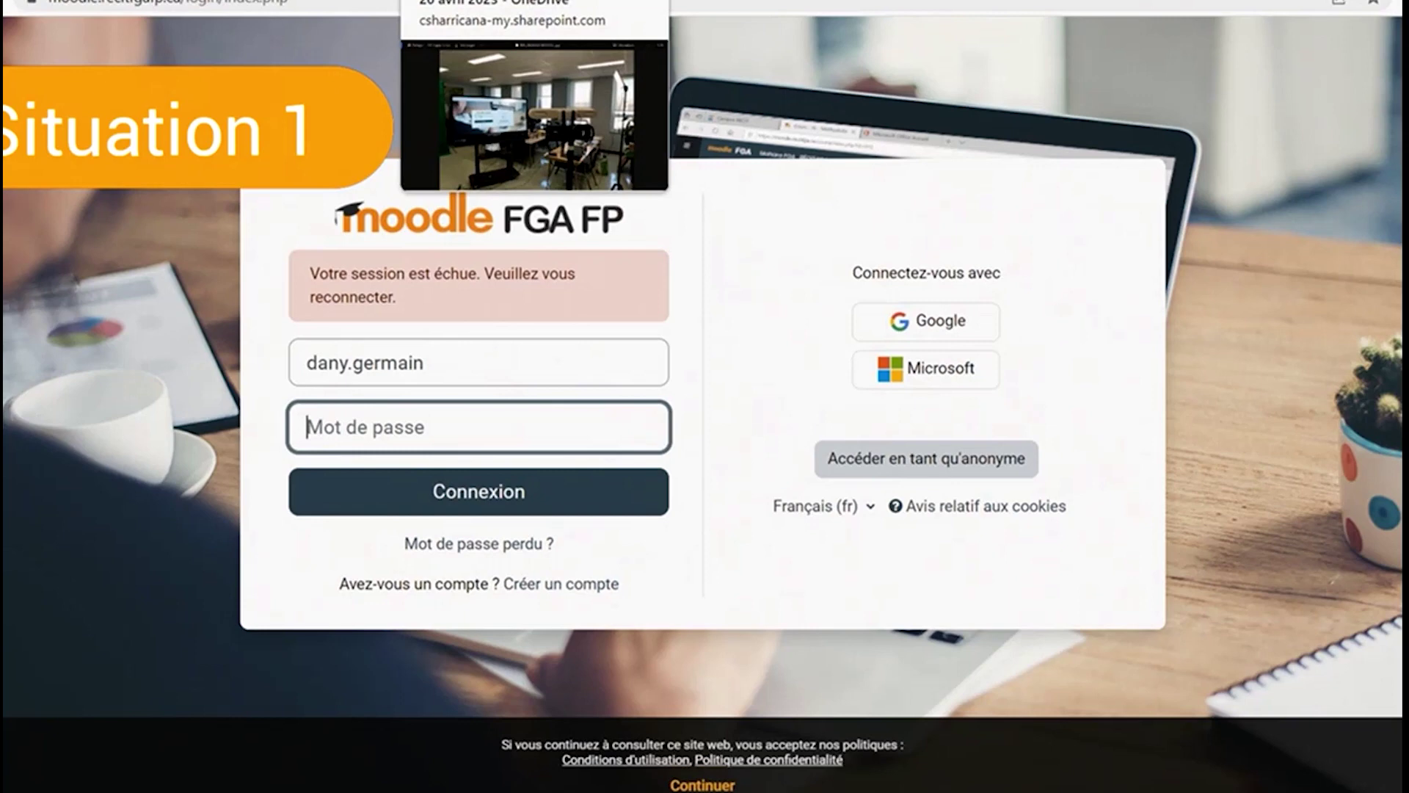
{"action": "left_click", "coordinate": [506, 1]}
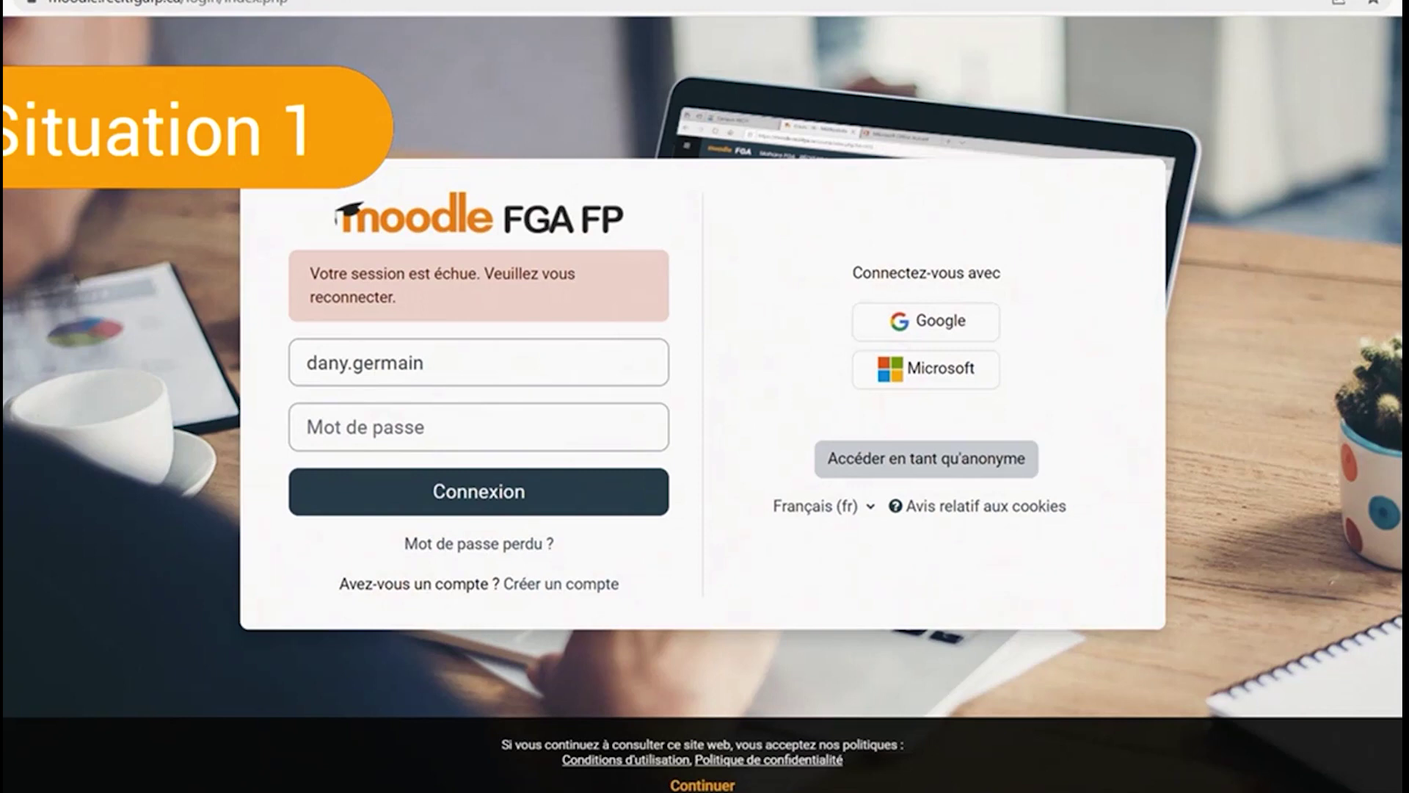
{"action": "left_click", "coordinate": [479, 427]}
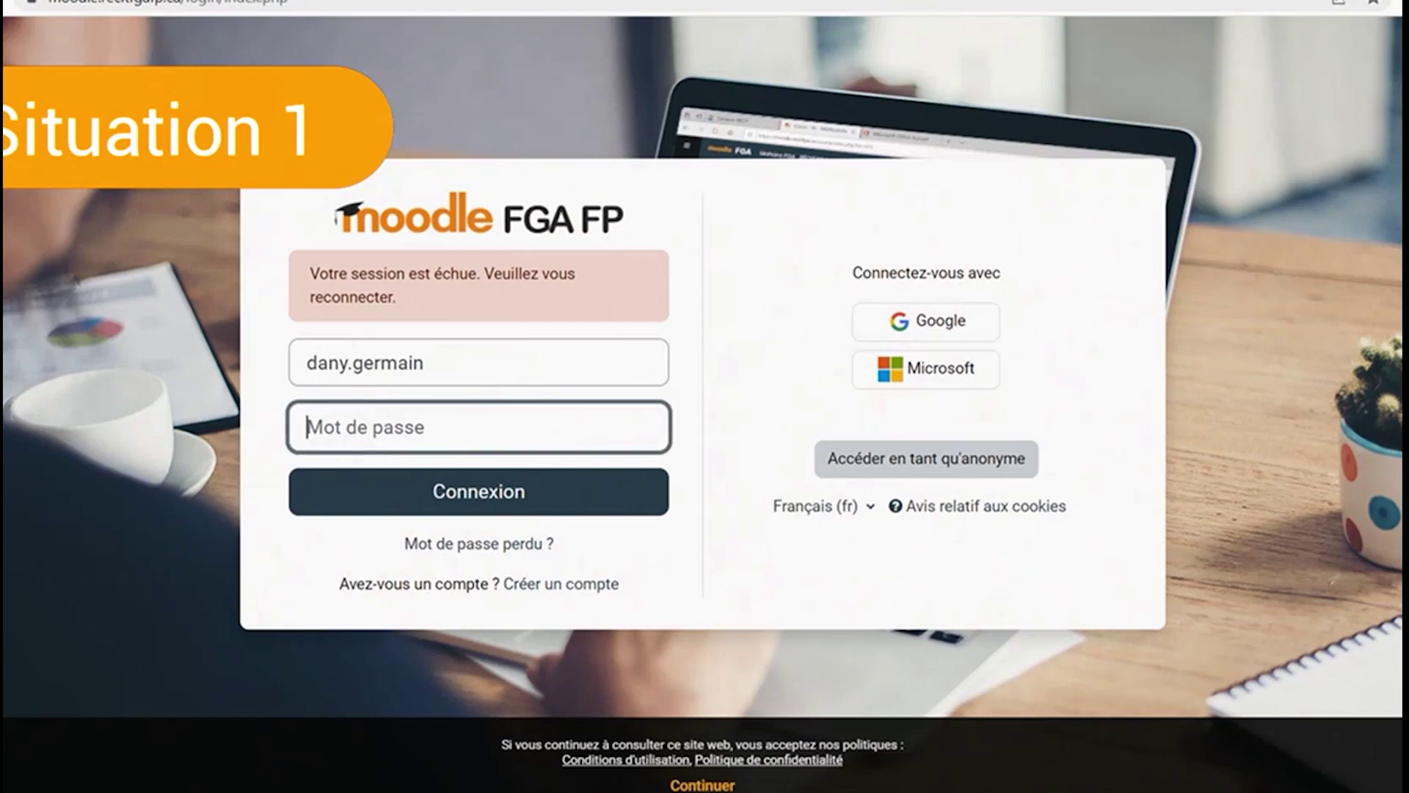
{"action": "type", "text": "••••"}
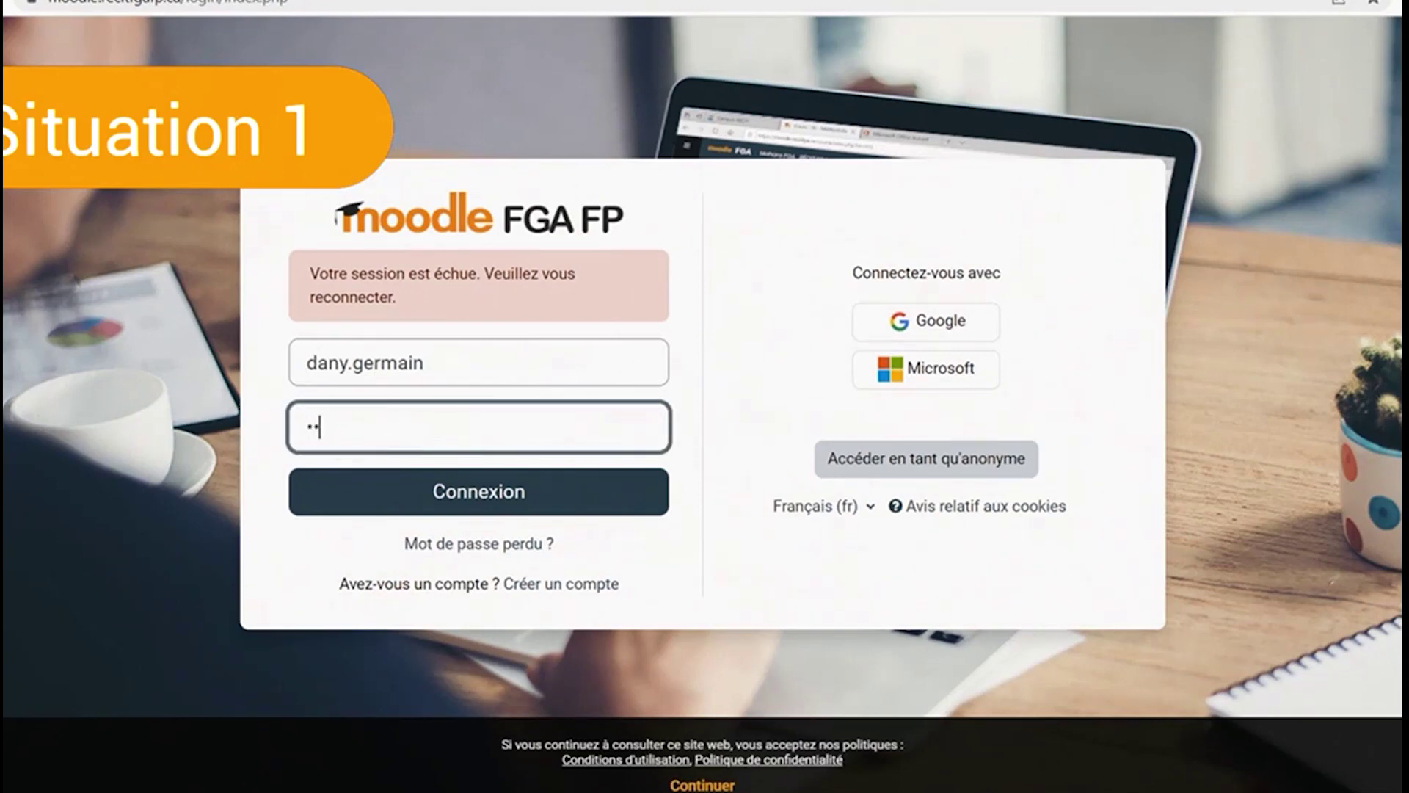
{"action": "type", "text": "••••••••"}
{"action": "key", "text": "Return"}
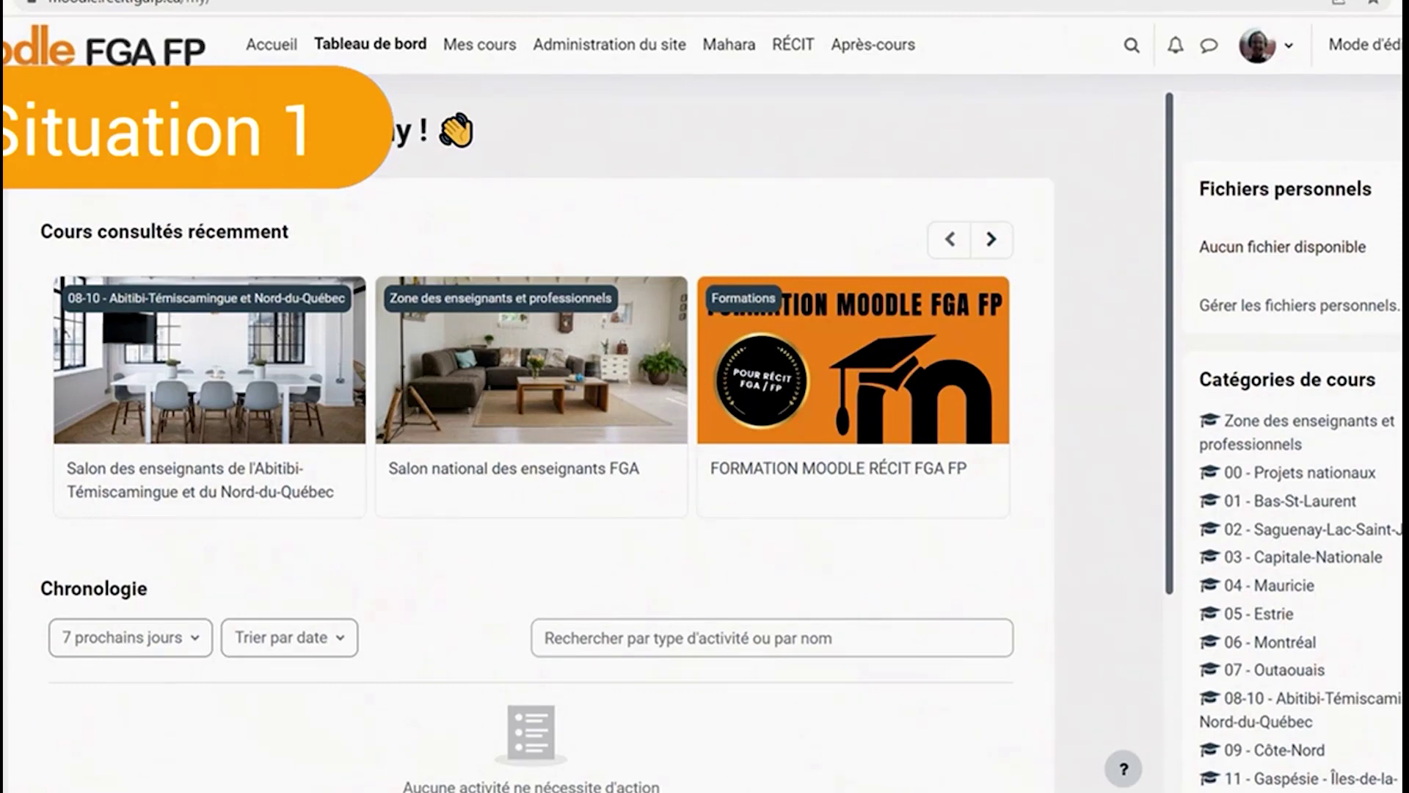
Step: Open the account's own profile page and start editing the profile
{"action": "left_click", "coordinate": [1264, 46]}
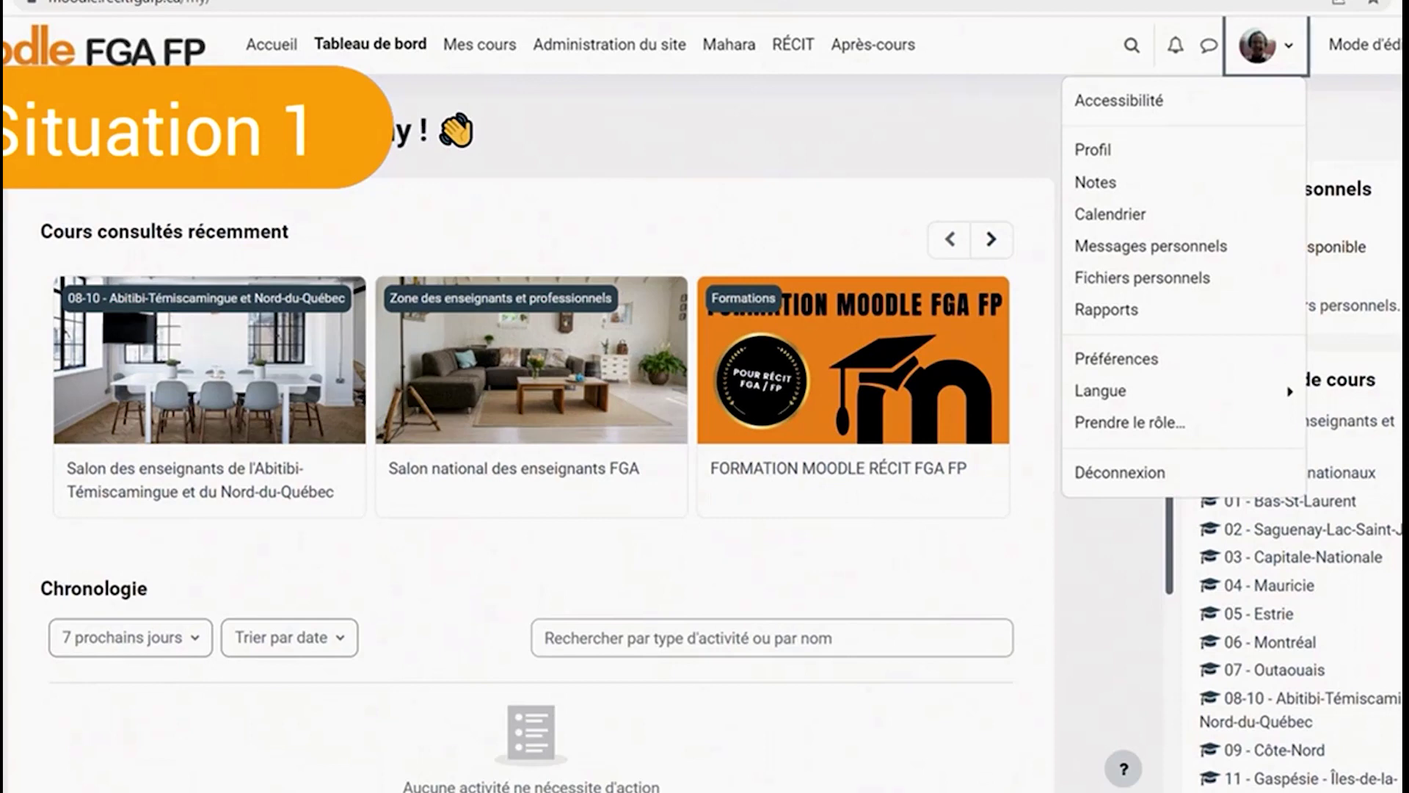
{"action": "left_click", "coordinate": [1093, 150]}
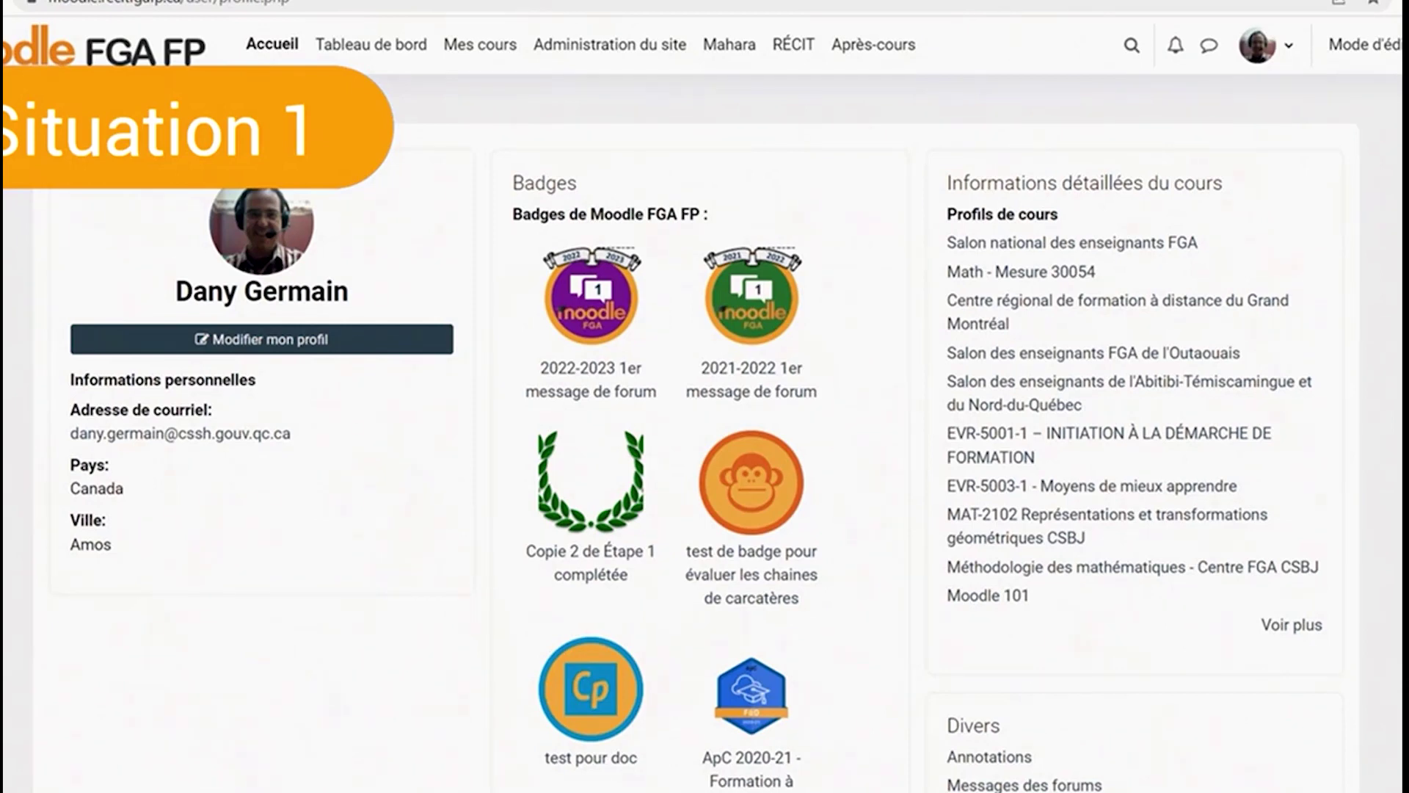
{"action": "left_click", "coordinate": [262, 339]}
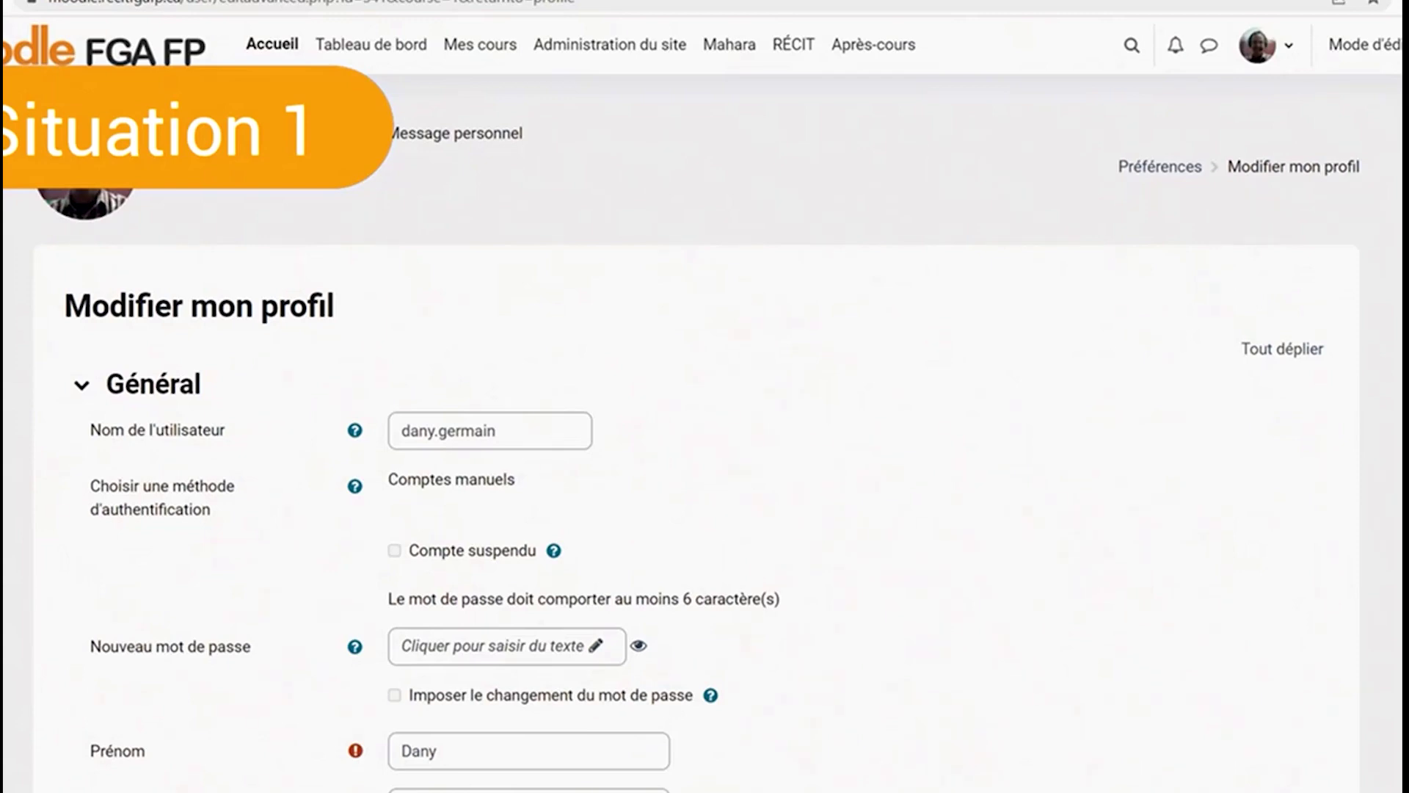
Step: Examine the username, email address and city fields in the general section of the profile form
{"action": "scroll", "coordinate": [697, 441], "scroll_direction": "down", "scroll_amount": 3}
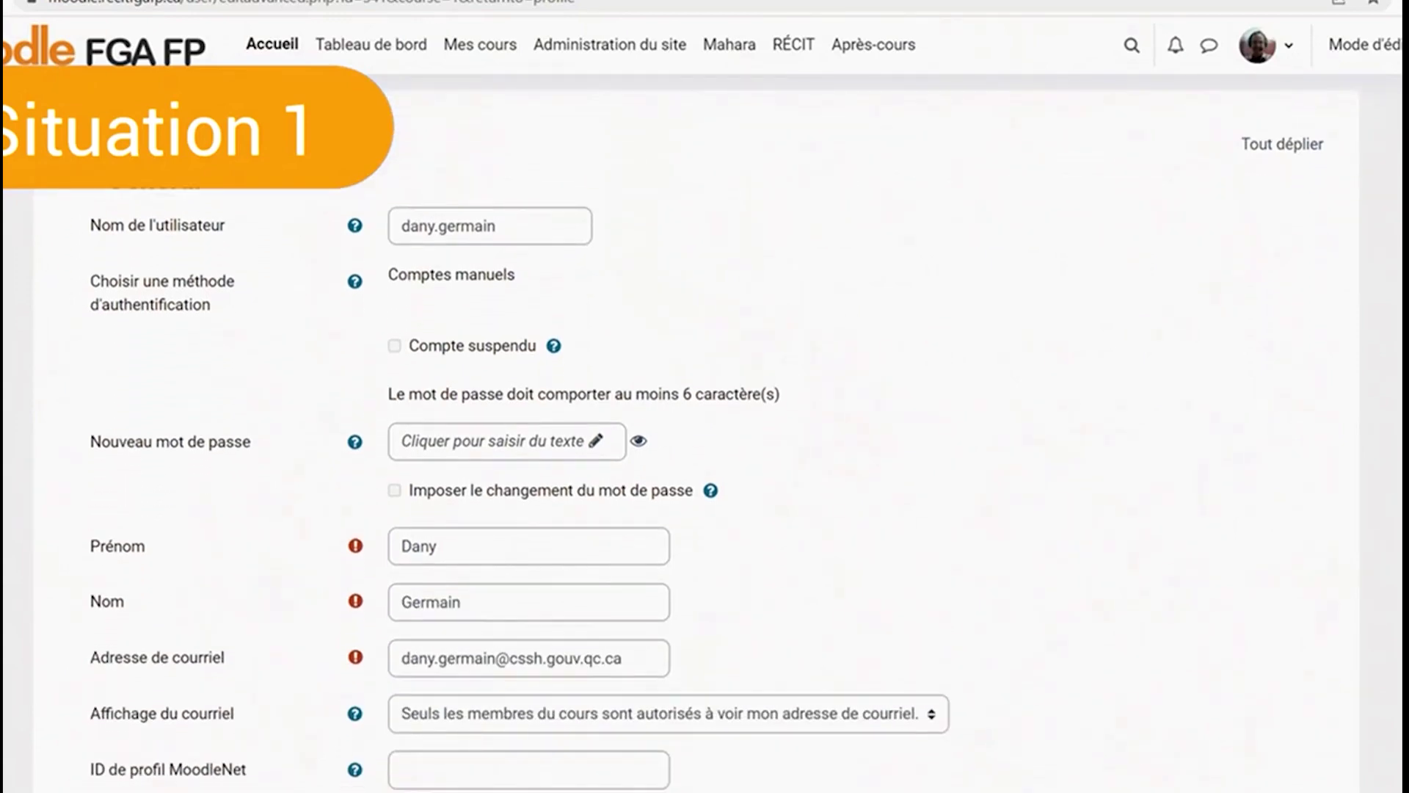
{"action": "left_click", "coordinate": [500, 226]}
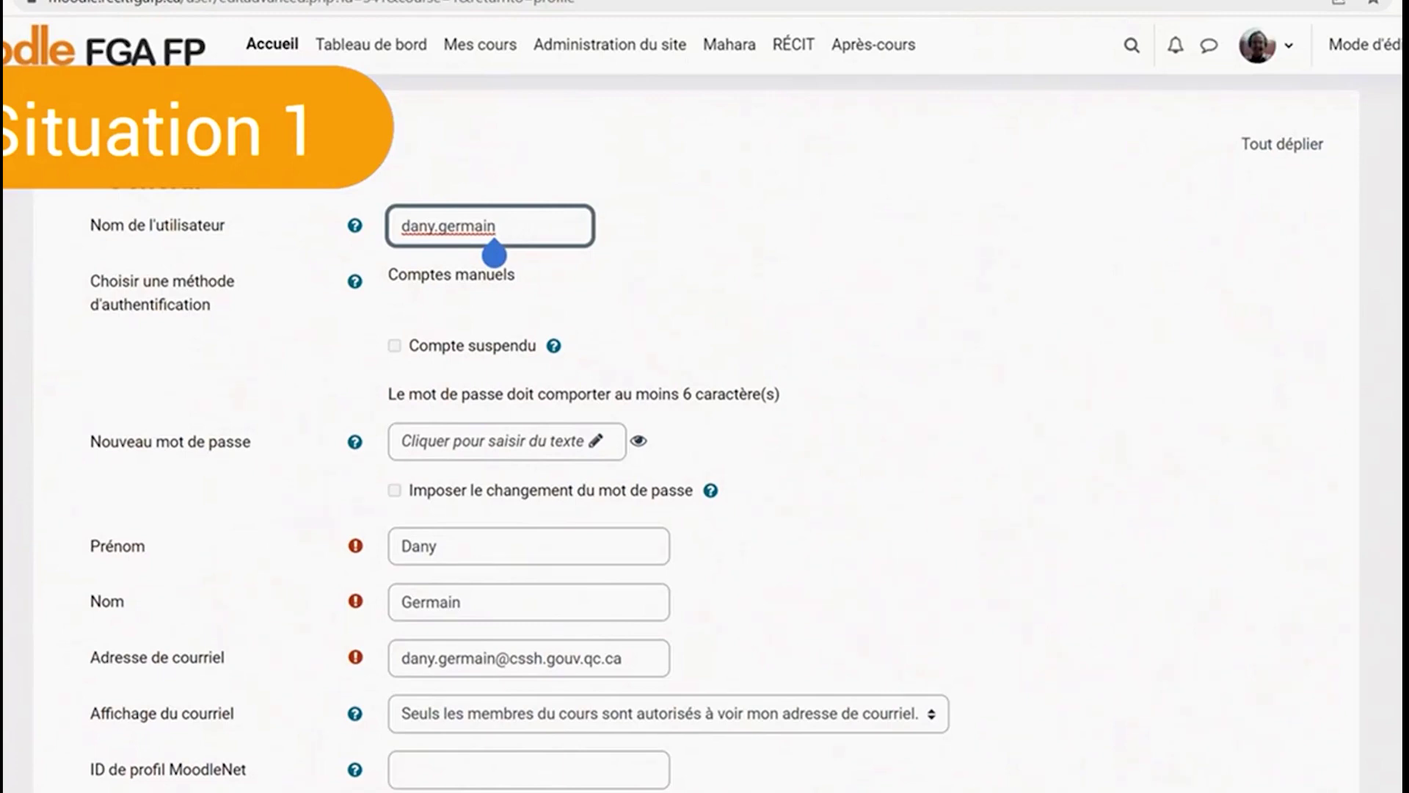
{"action": "scroll", "coordinate": [697, 441], "scroll_direction": "down", "scroll_amount": 4}
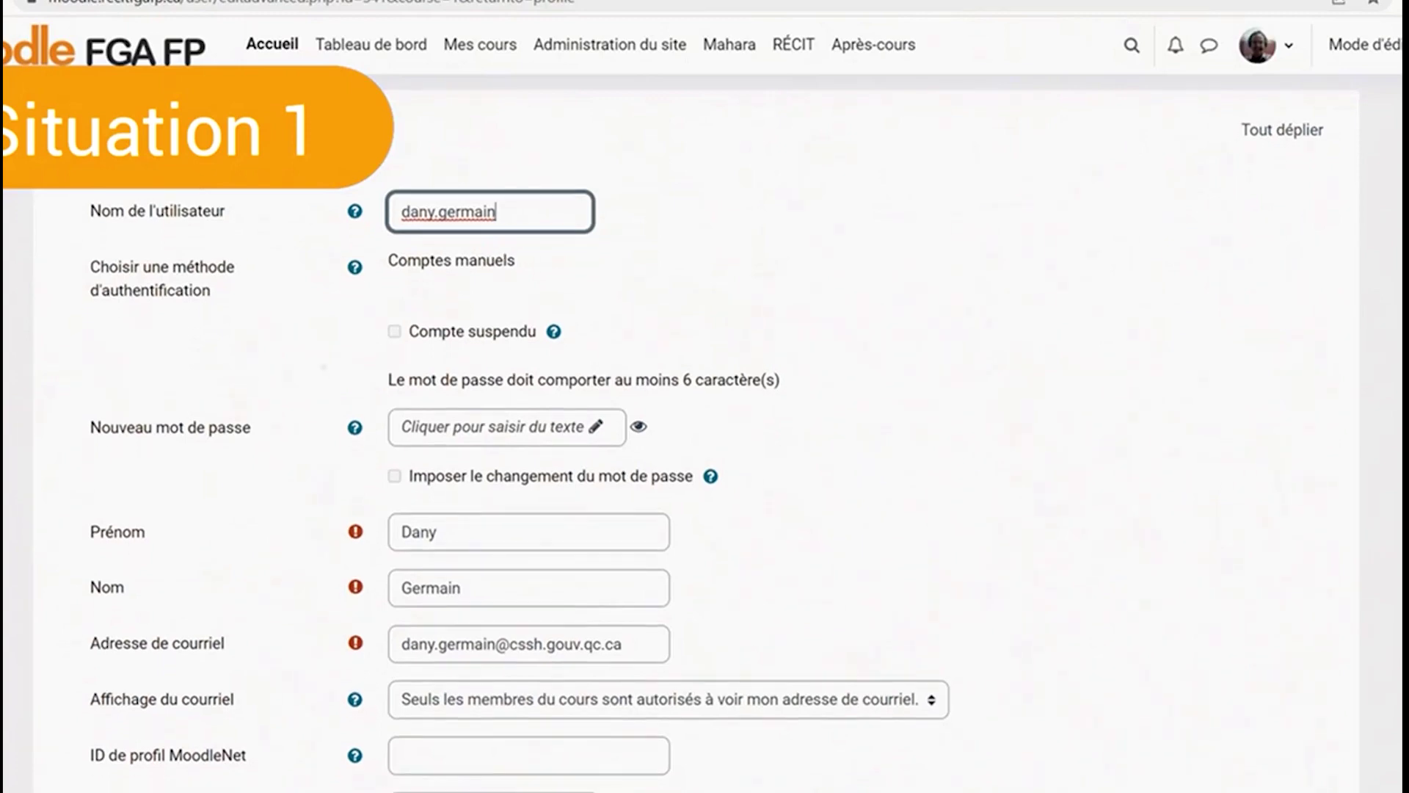
{"action": "scroll", "coordinate": [704, 441], "scroll_direction": "down", "scroll_amount": 2}
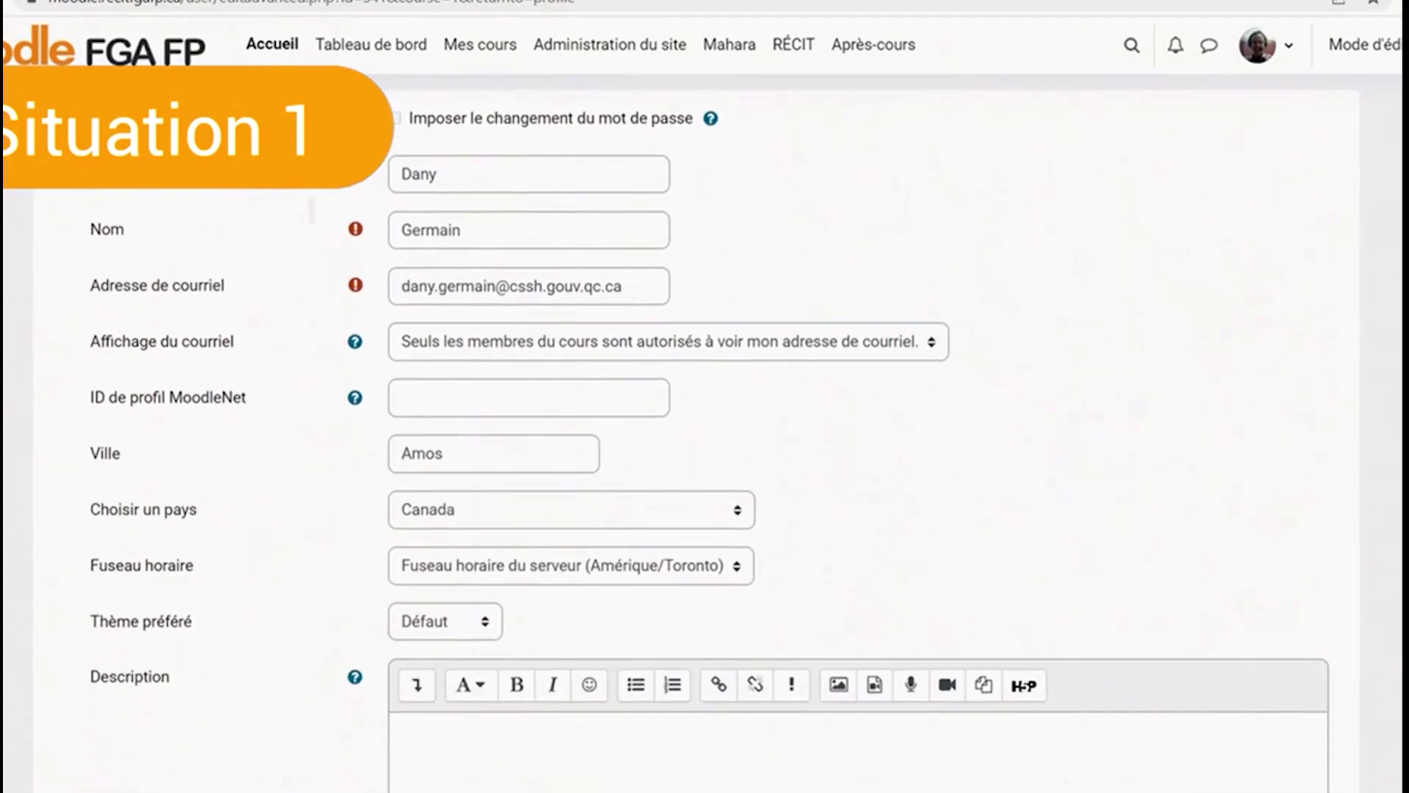
{"action": "left_click", "coordinate": [621, 278]}
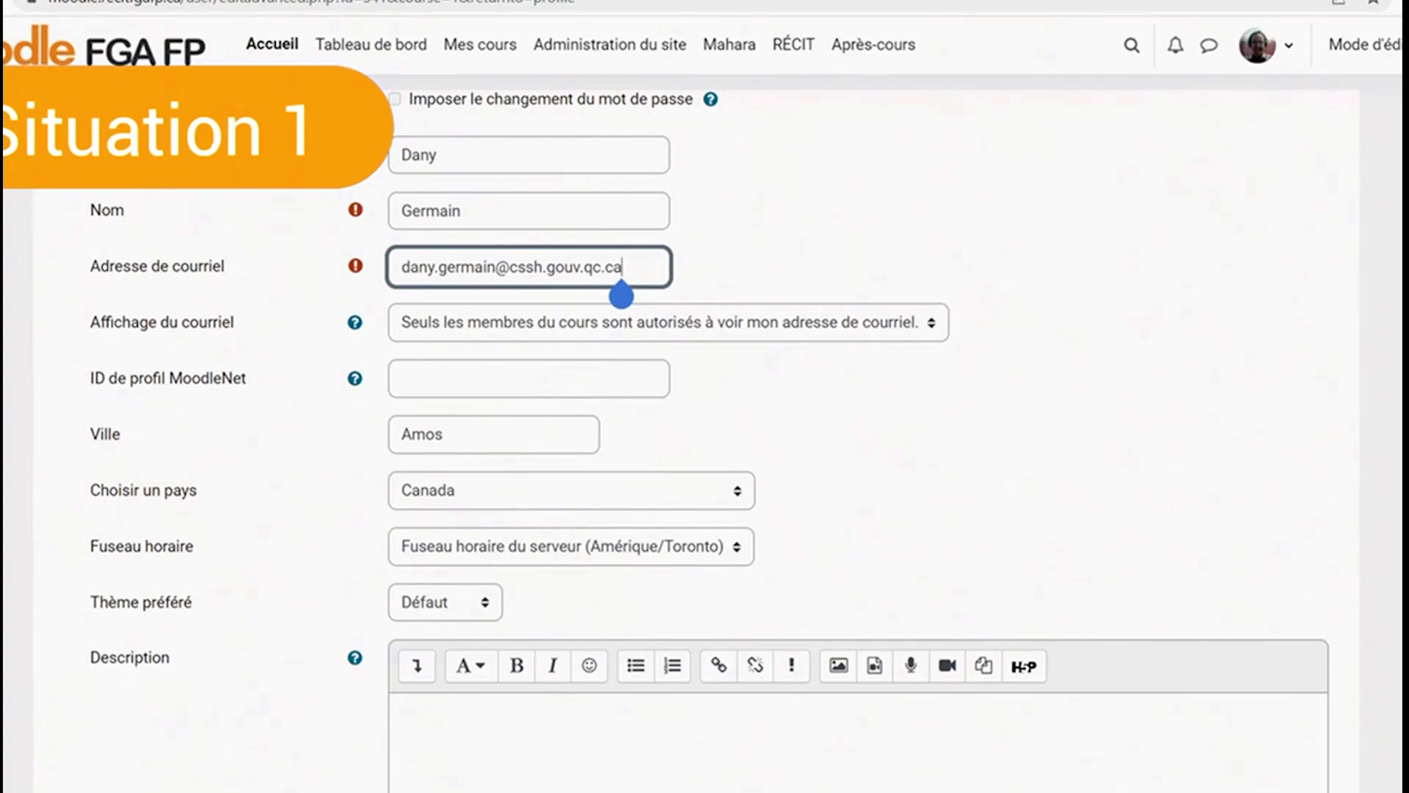
{"action": "scroll", "coordinate": [705, 396], "scroll_direction": "down", "scroll_amount": 4}
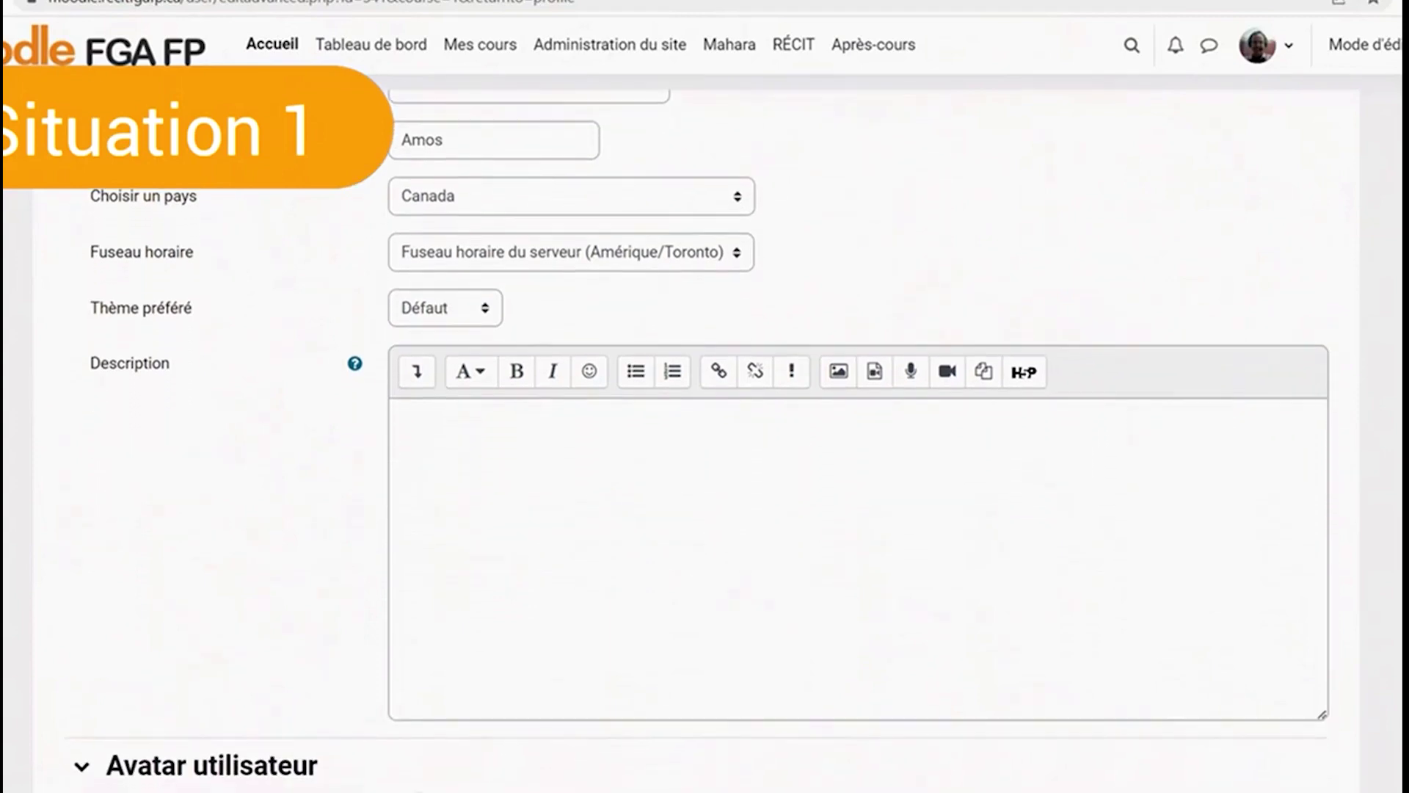
{"action": "left_click", "coordinate": [444, 139]}
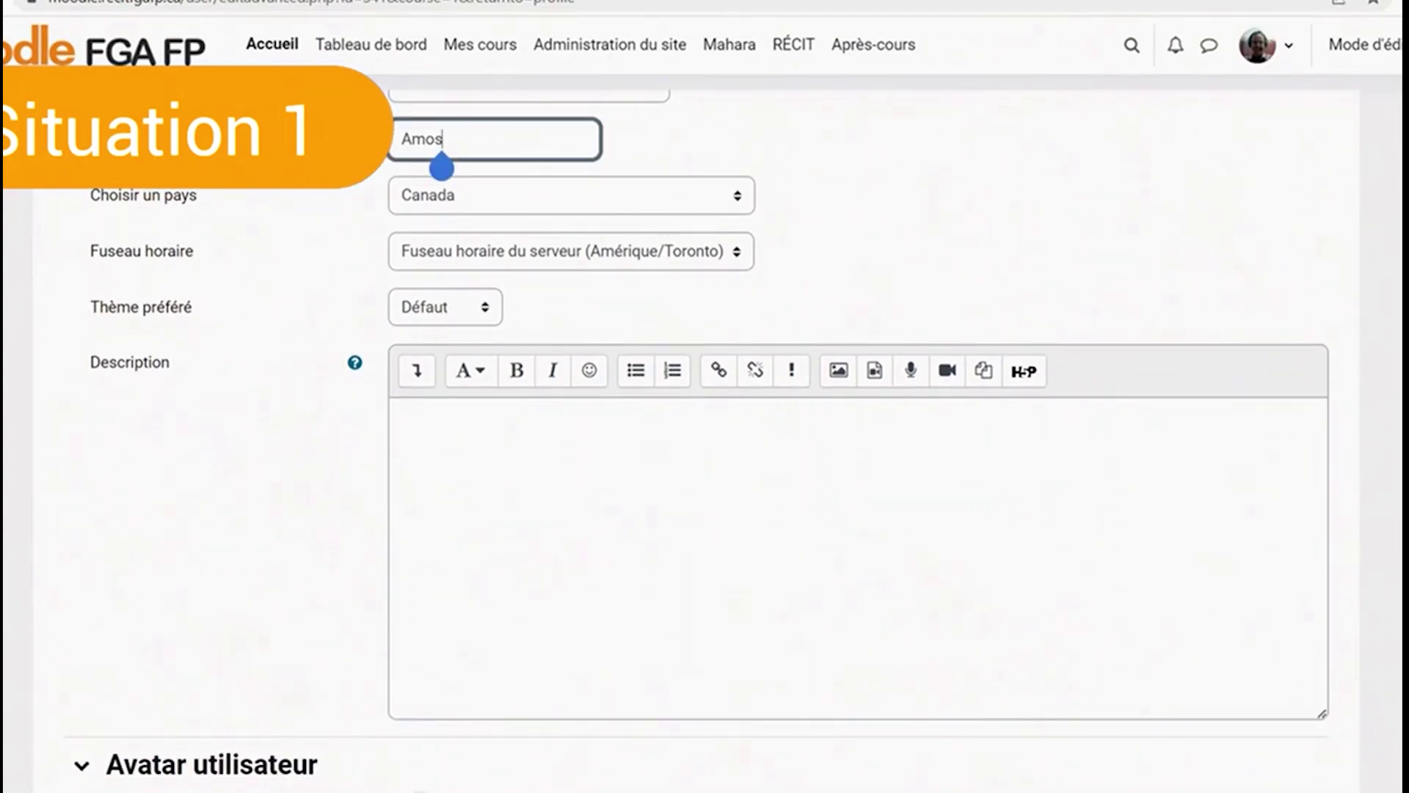
{"action": "scroll", "coordinate": [705, 441], "scroll_direction": "down", "scroll_amount": 4}
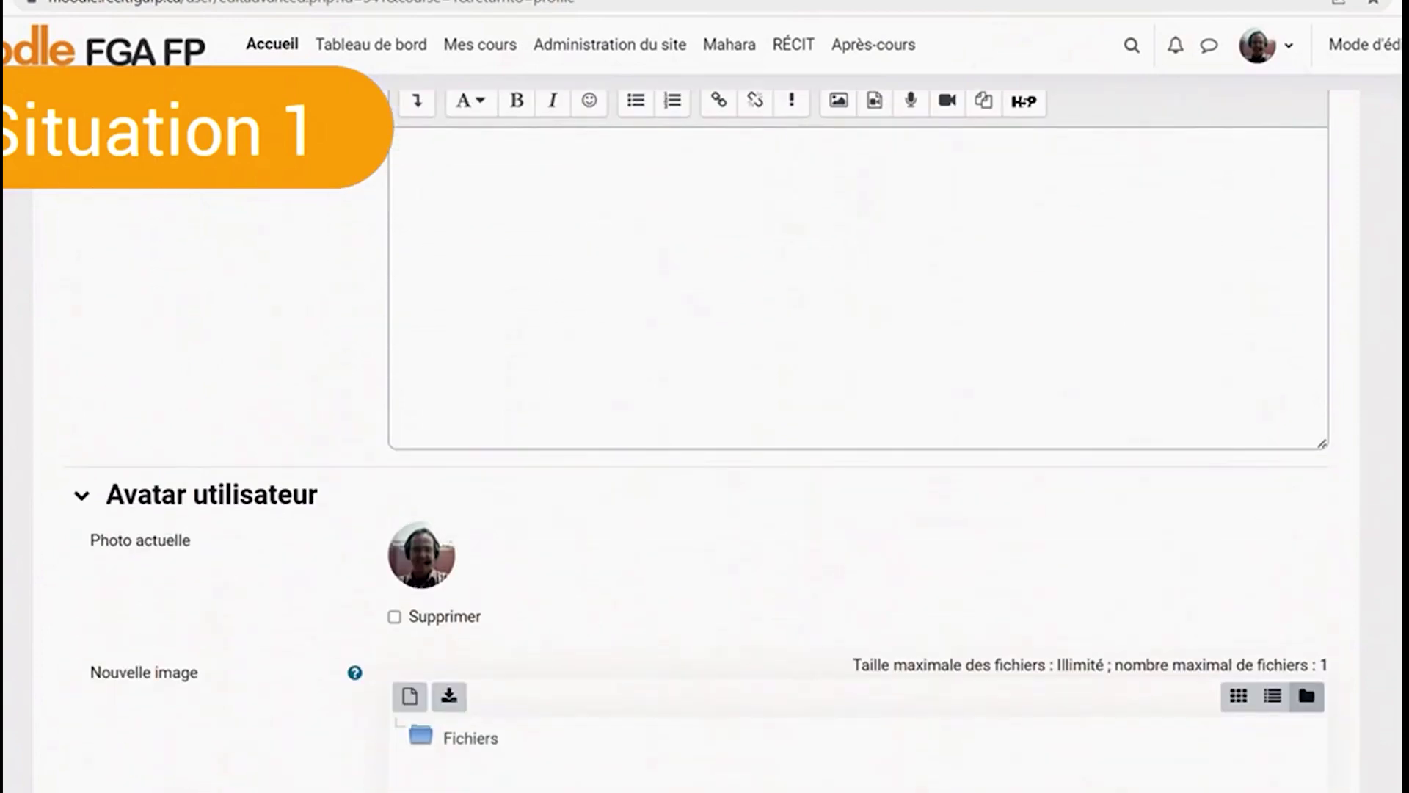
Step: Check the school service centre choices under Autres champs, keep Harricana selected, and save the profile
{"action": "scroll", "coordinate": [705, 441], "scroll_direction": "down", "scroll_amount": 5}
{"action": "scroll", "coordinate": [705, 441], "scroll_direction": "down", "scroll_amount": 8}
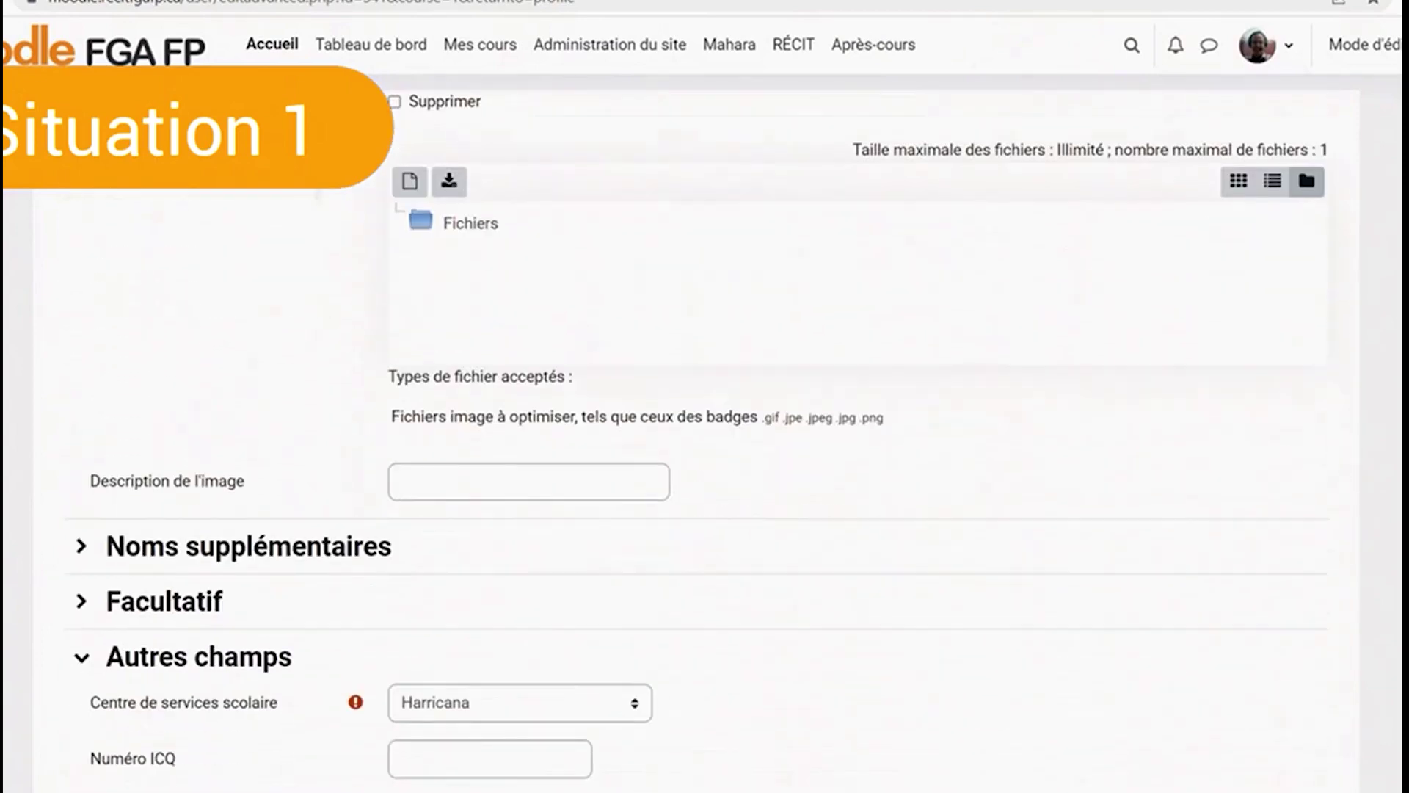
{"action": "scroll", "coordinate": [705, 441], "scroll_direction": "down", "scroll_amount": 3}
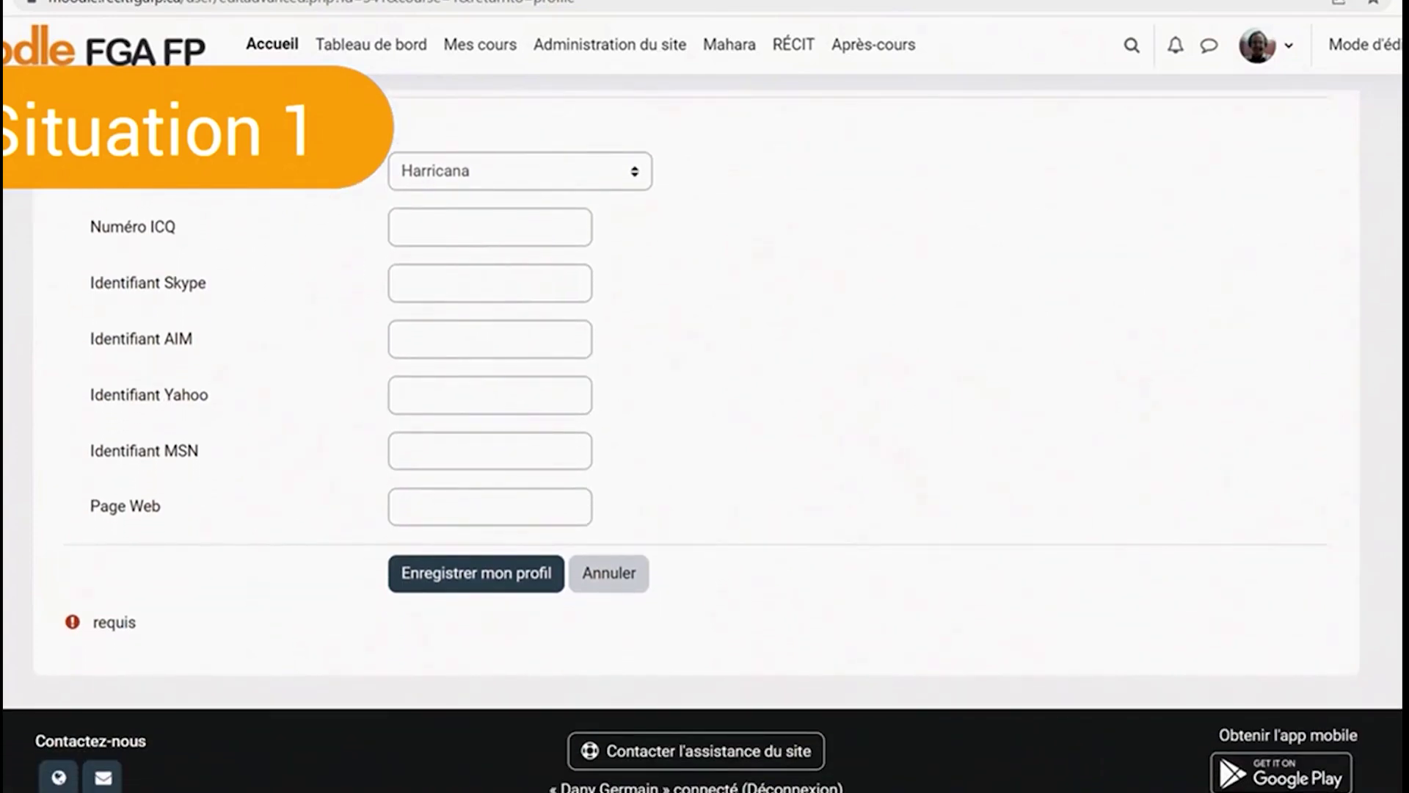
{"action": "left_click", "coordinate": [520, 171]}
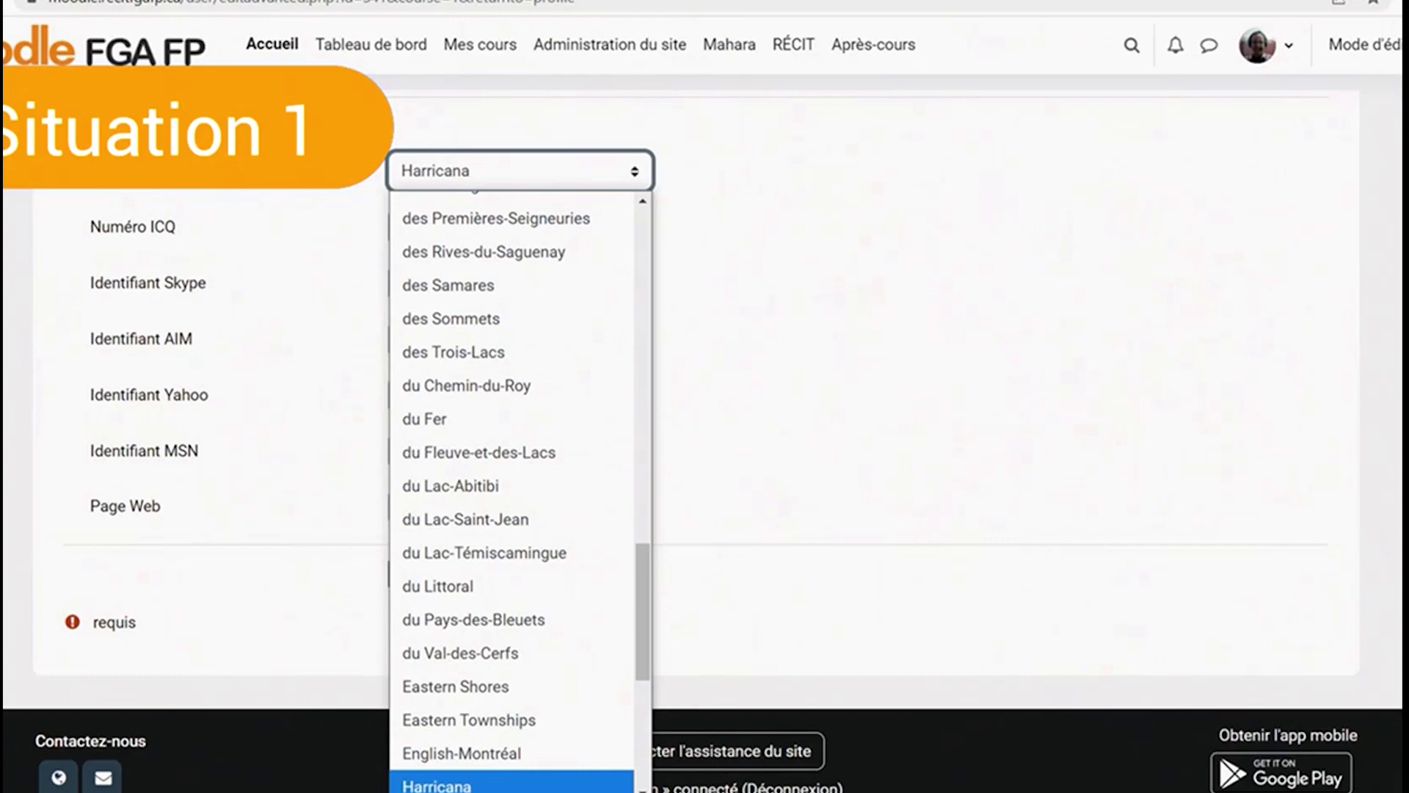
{"action": "key", "text": "Escape"}
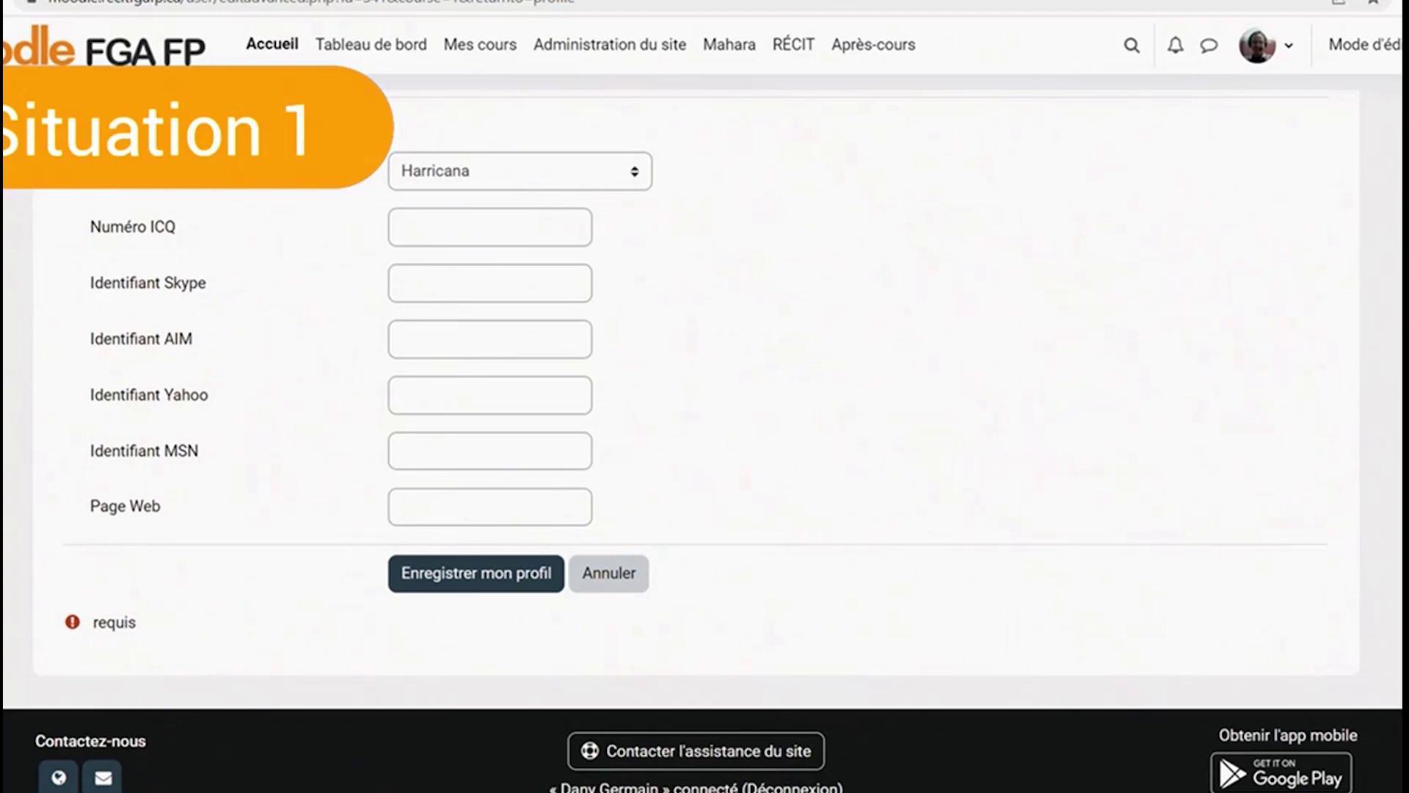
{"action": "left_click", "coordinate": [487, 574]}
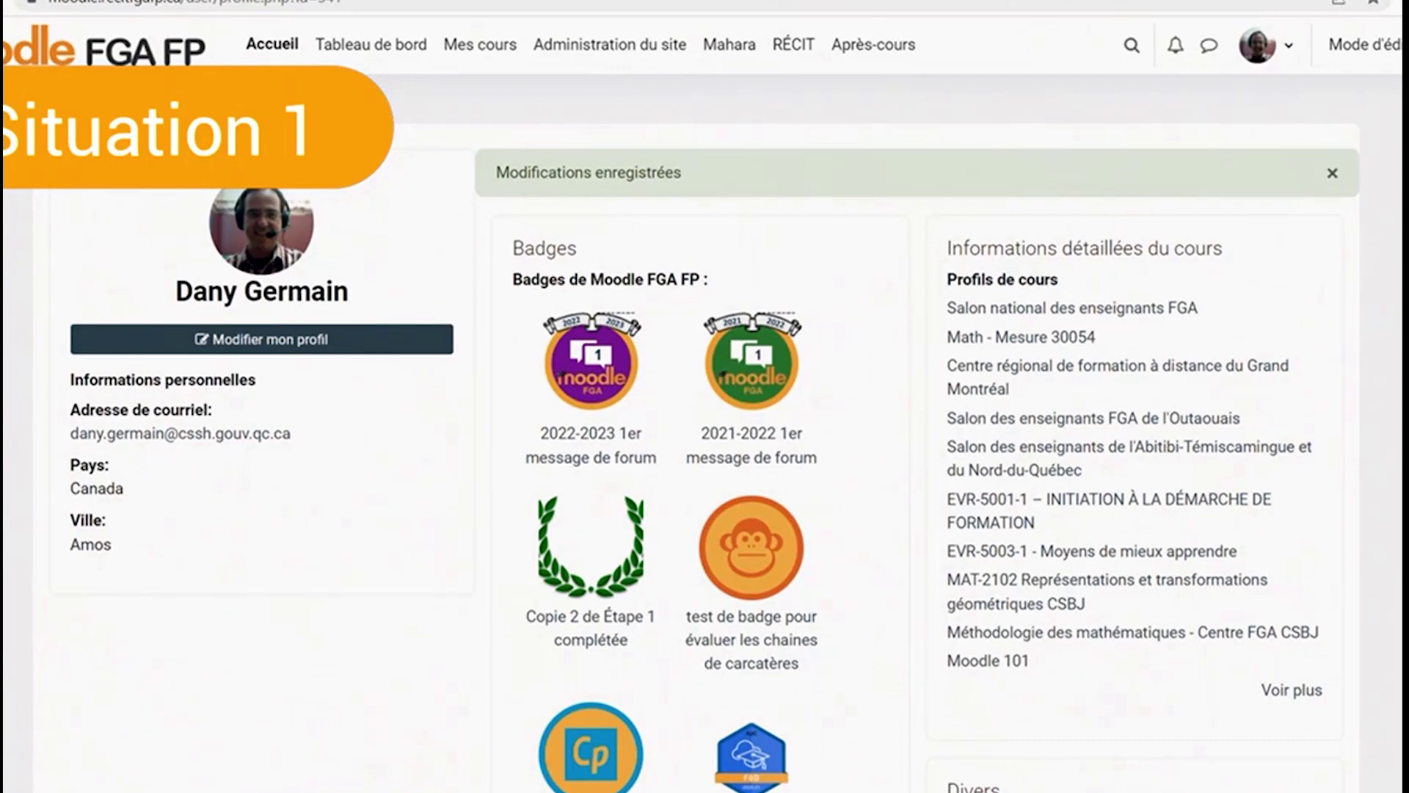
Step: Log out of Moodle and sign back in with the Microsoft account
{"action": "left_click", "coordinate": [1267, 45]}
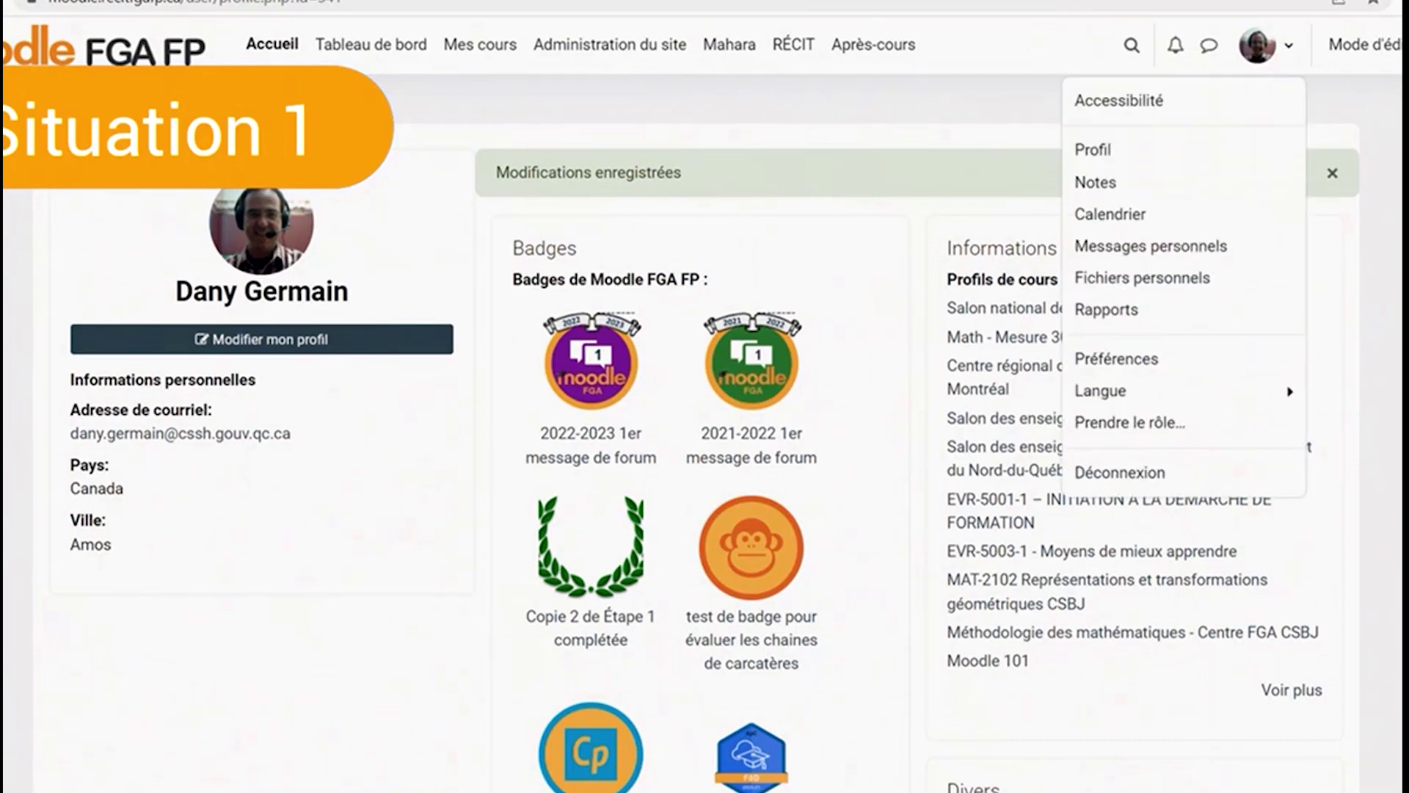
{"action": "left_click", "coordinate": [1120, 473]}
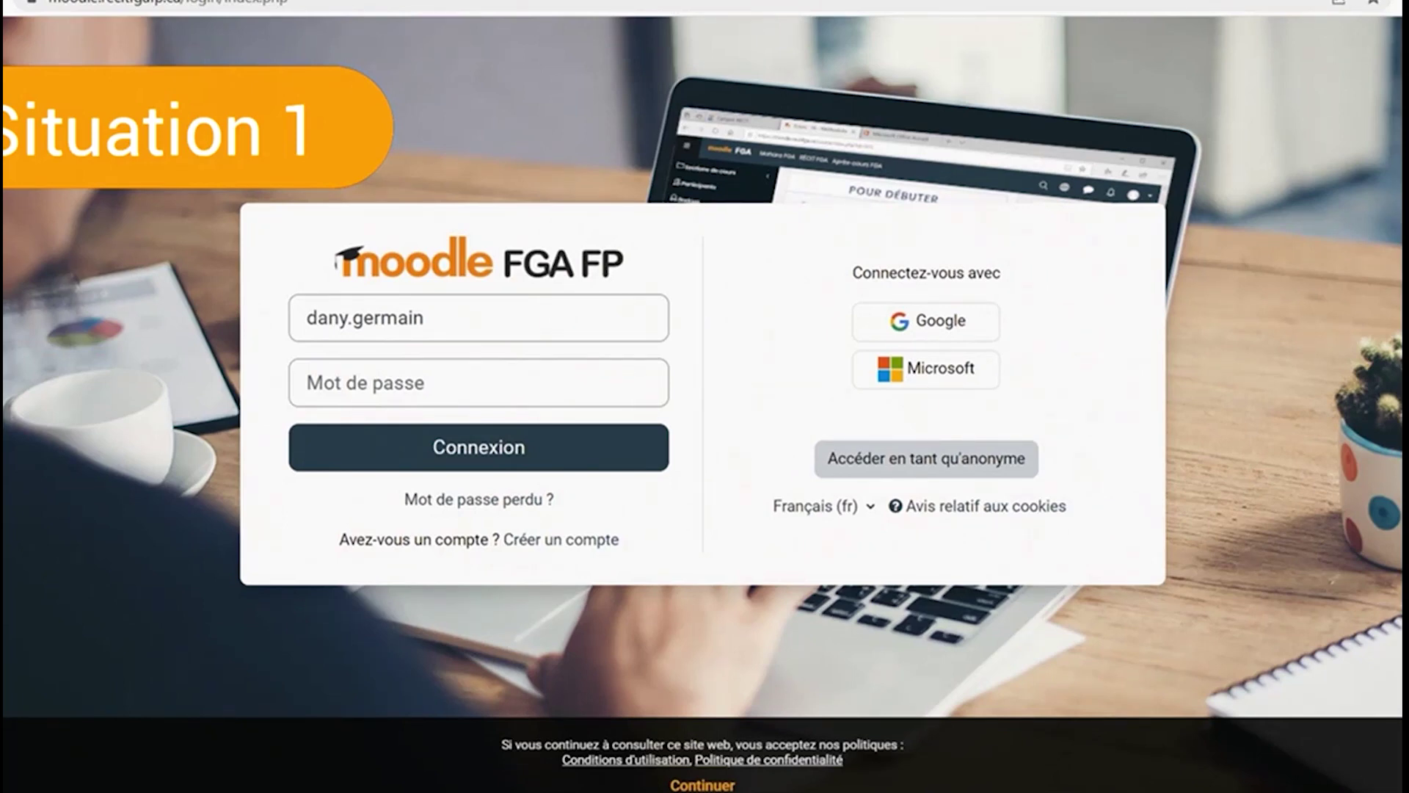
{"action": "left_click", "coordinate": [926, 369]}
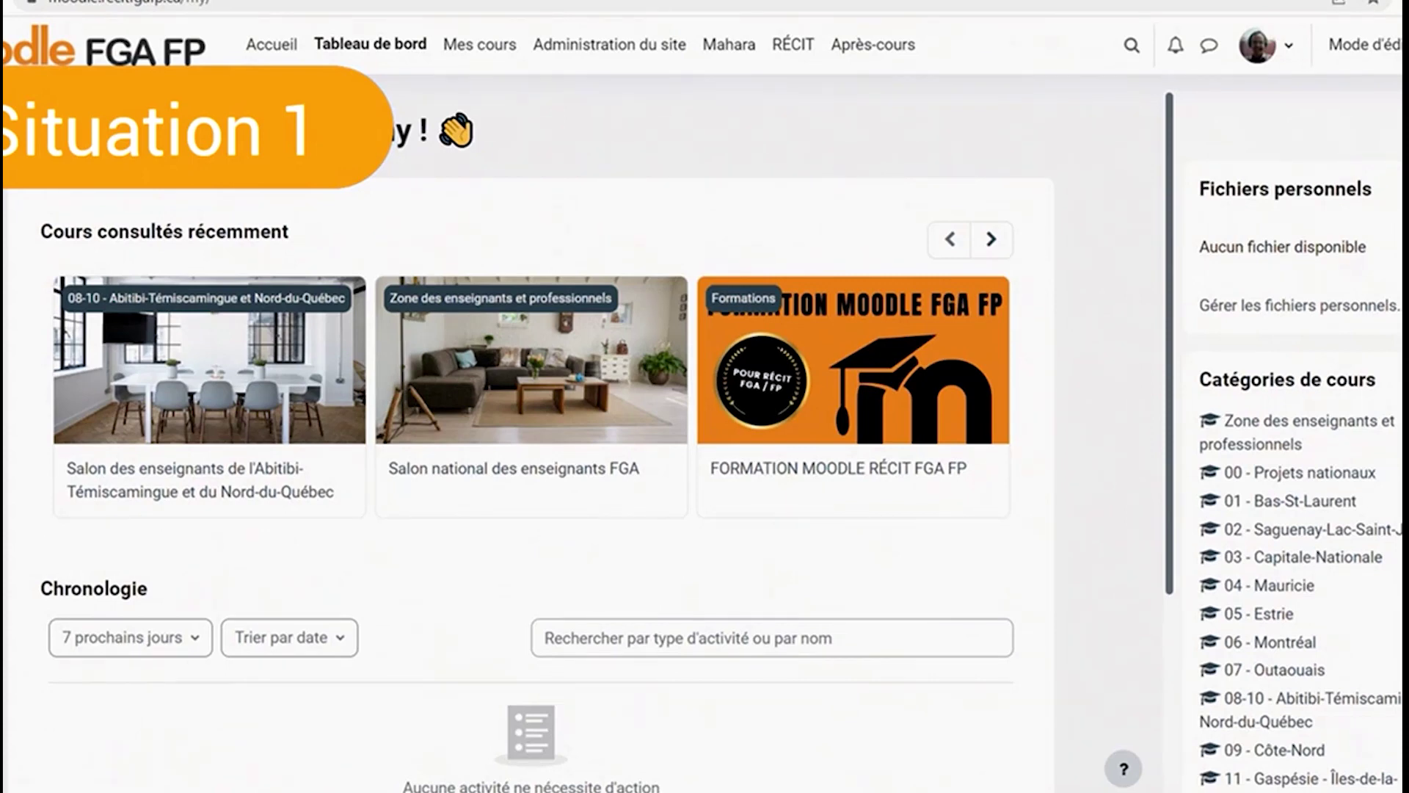
Step: Open the linked logins page (Connexions liées) from the user account preferences
{"action": "left_click", "coordinate": [1267, 45]}
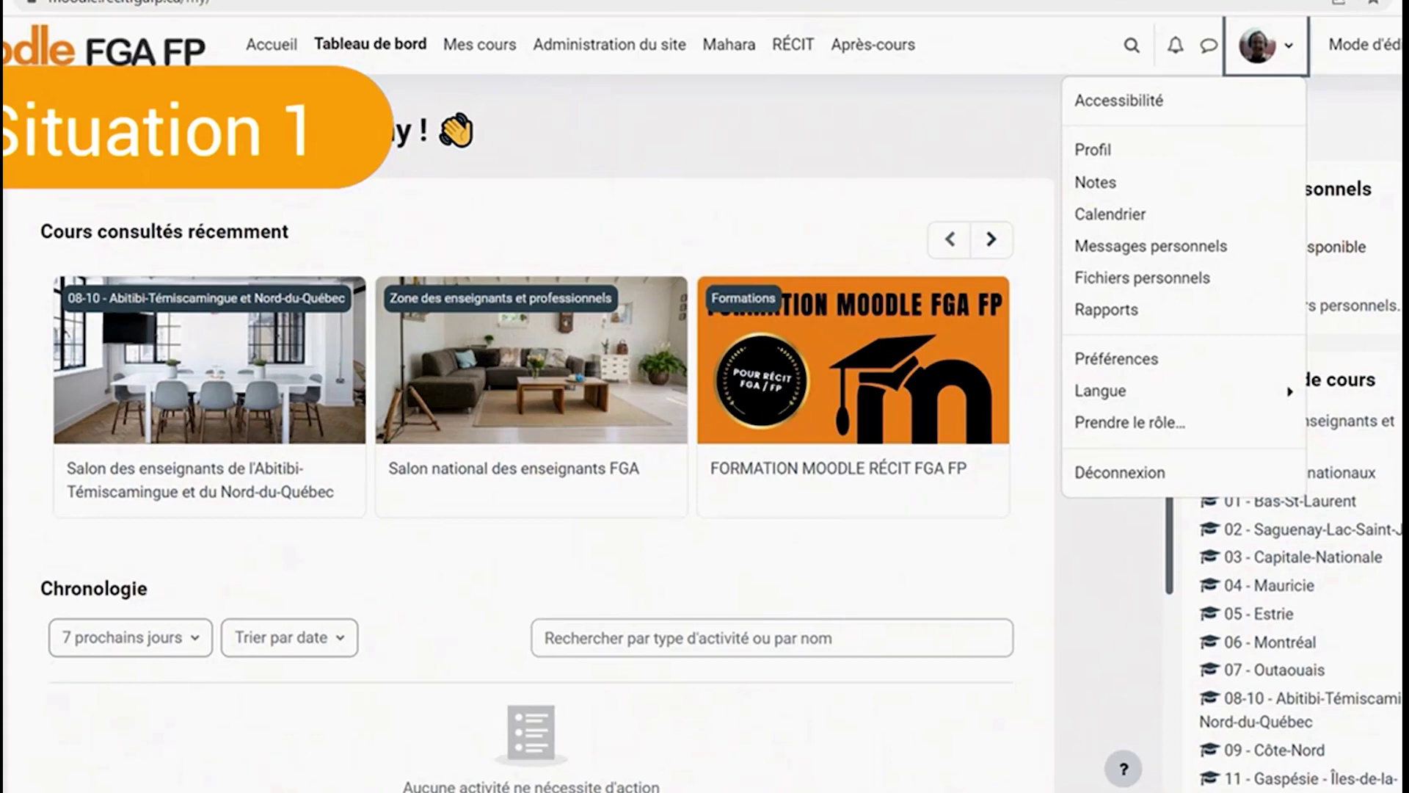
{"action": "left_click", "coordinate": [1116, 359]}
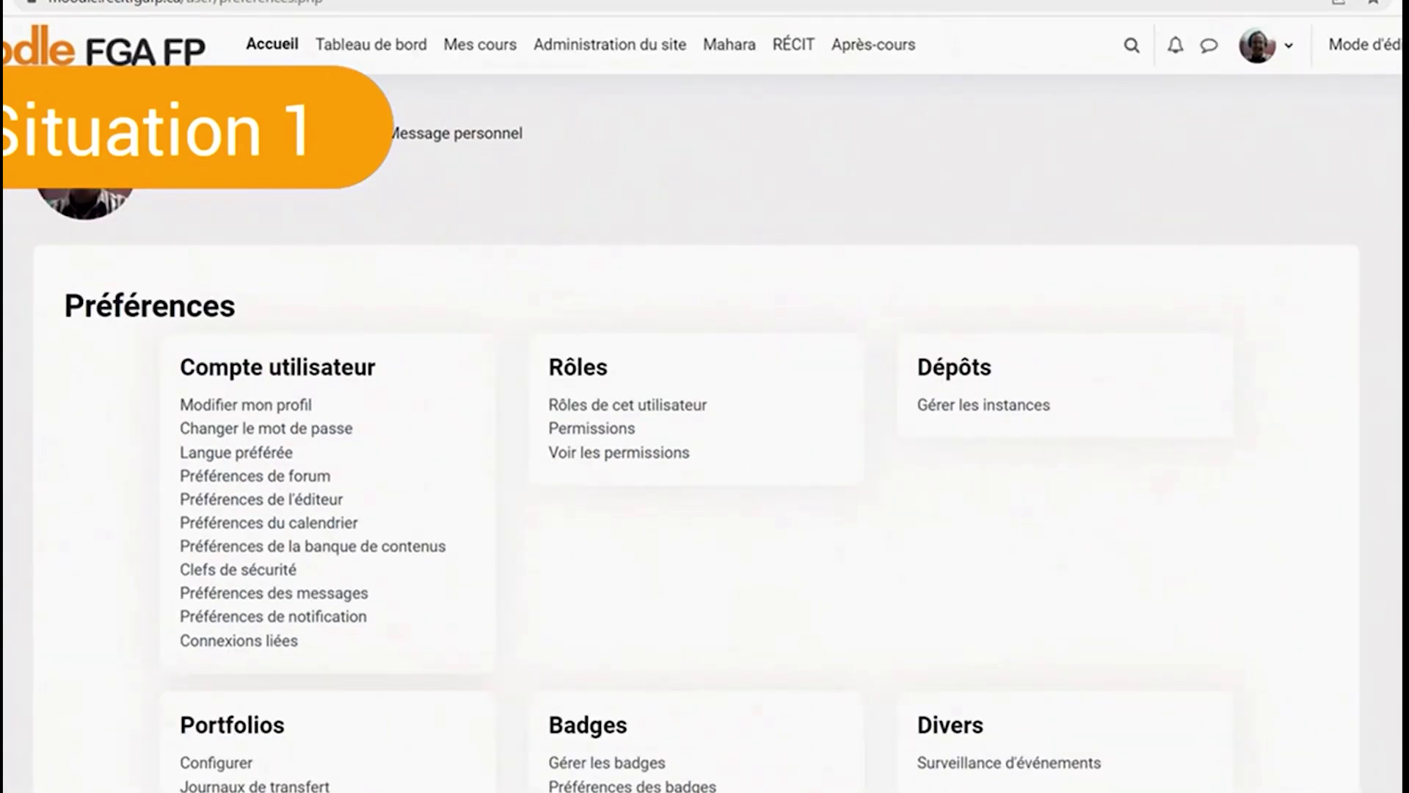
{"action": "scroll", "coordinate": [696, 440], "scroll_direction": "down", "scroll_amount": 4}
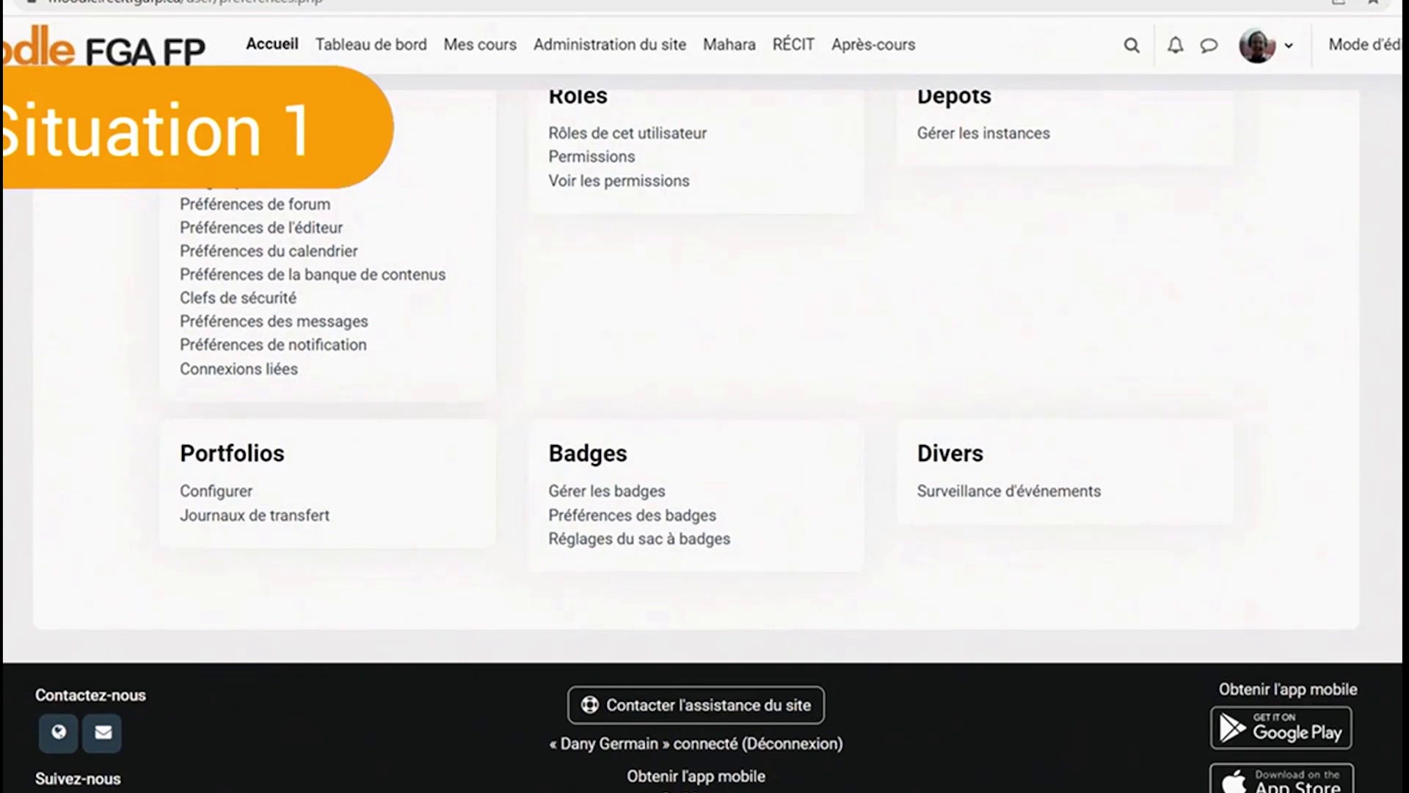
{"action": "left_click", "coordinate": [238, 369]}
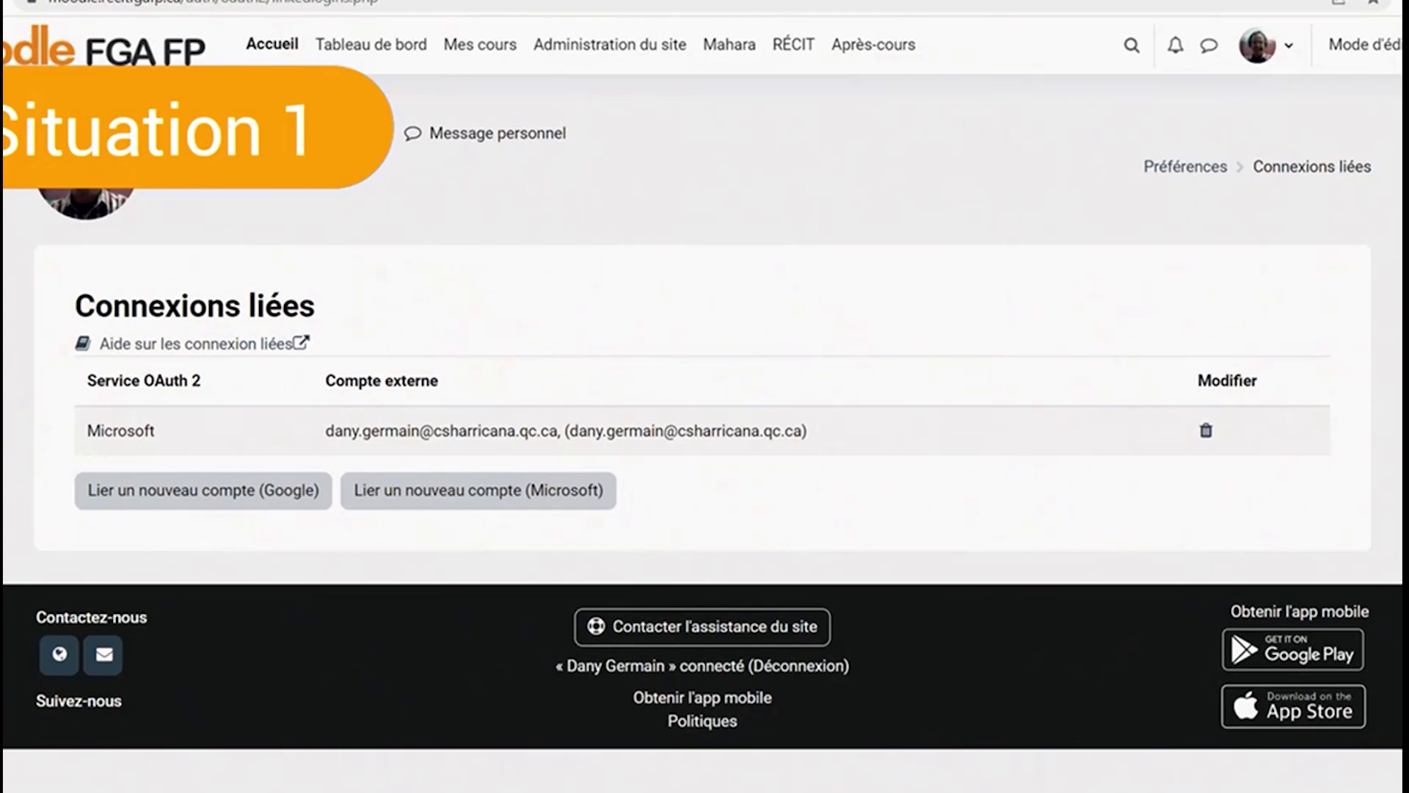
Step: Log out again and reconnect to Moodle through the Microsoft sign-in
{"action": "left_click", "coordinate": [1266, 46]}
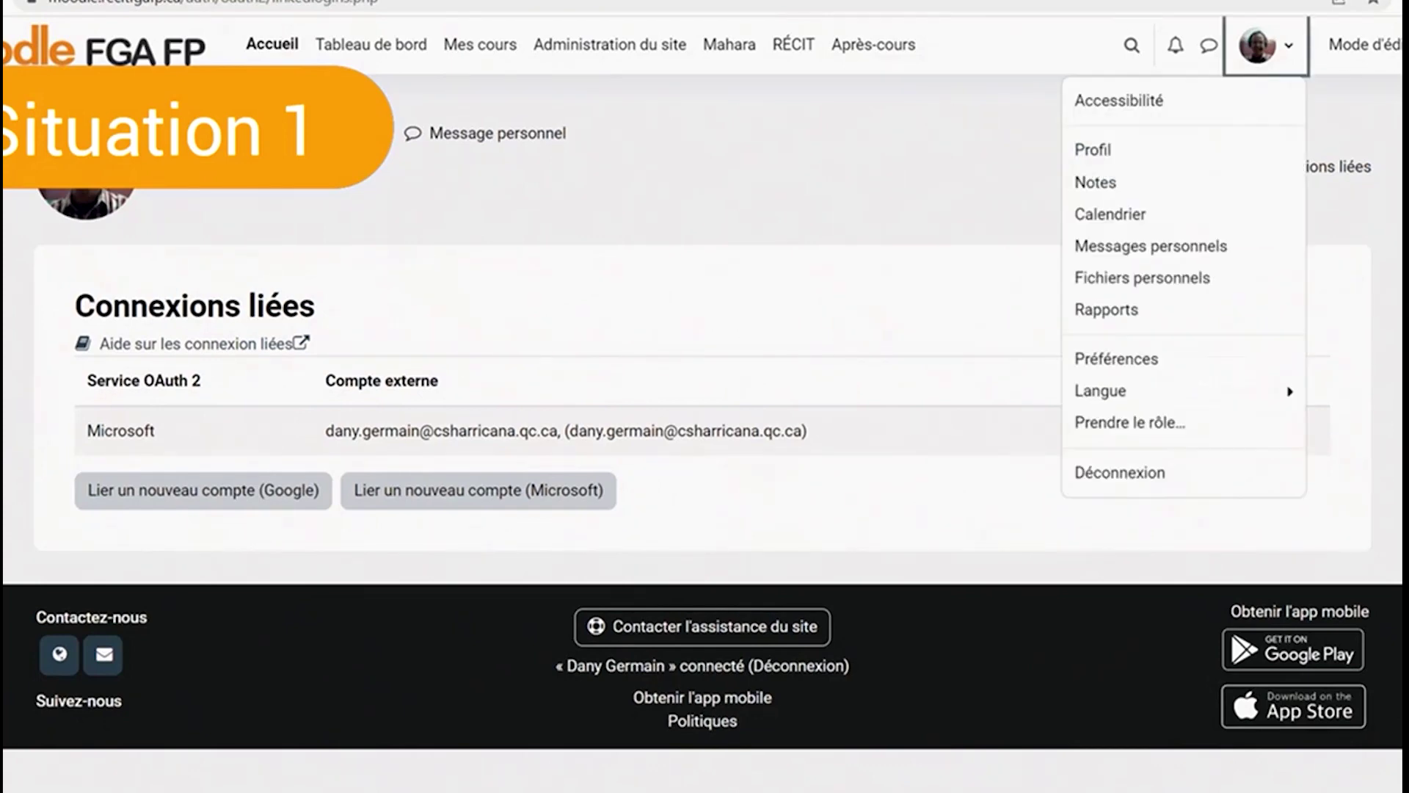
{"action": "left_click", "coordinate": [1125, 472]}
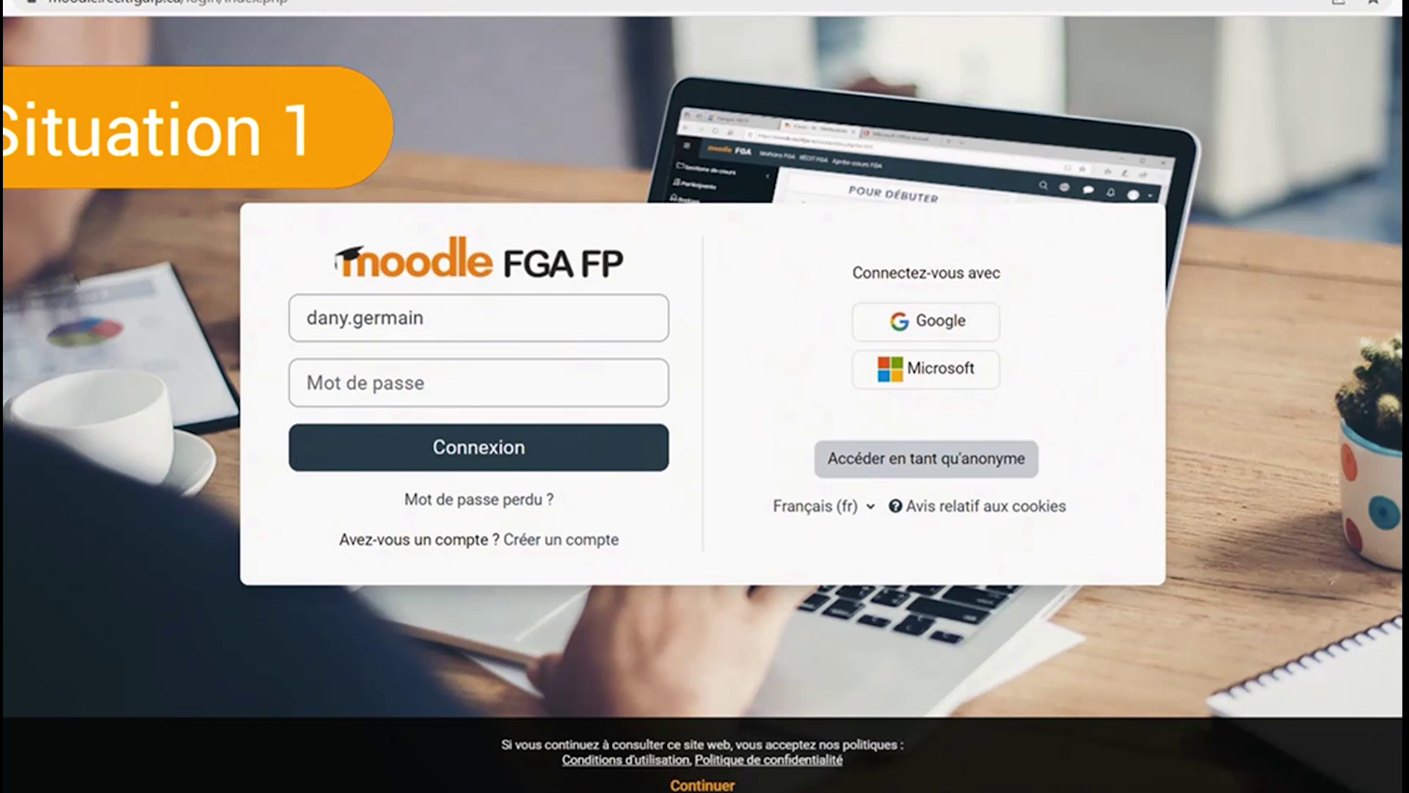
{"action": "left_click", "coordinate": [925, 370]}
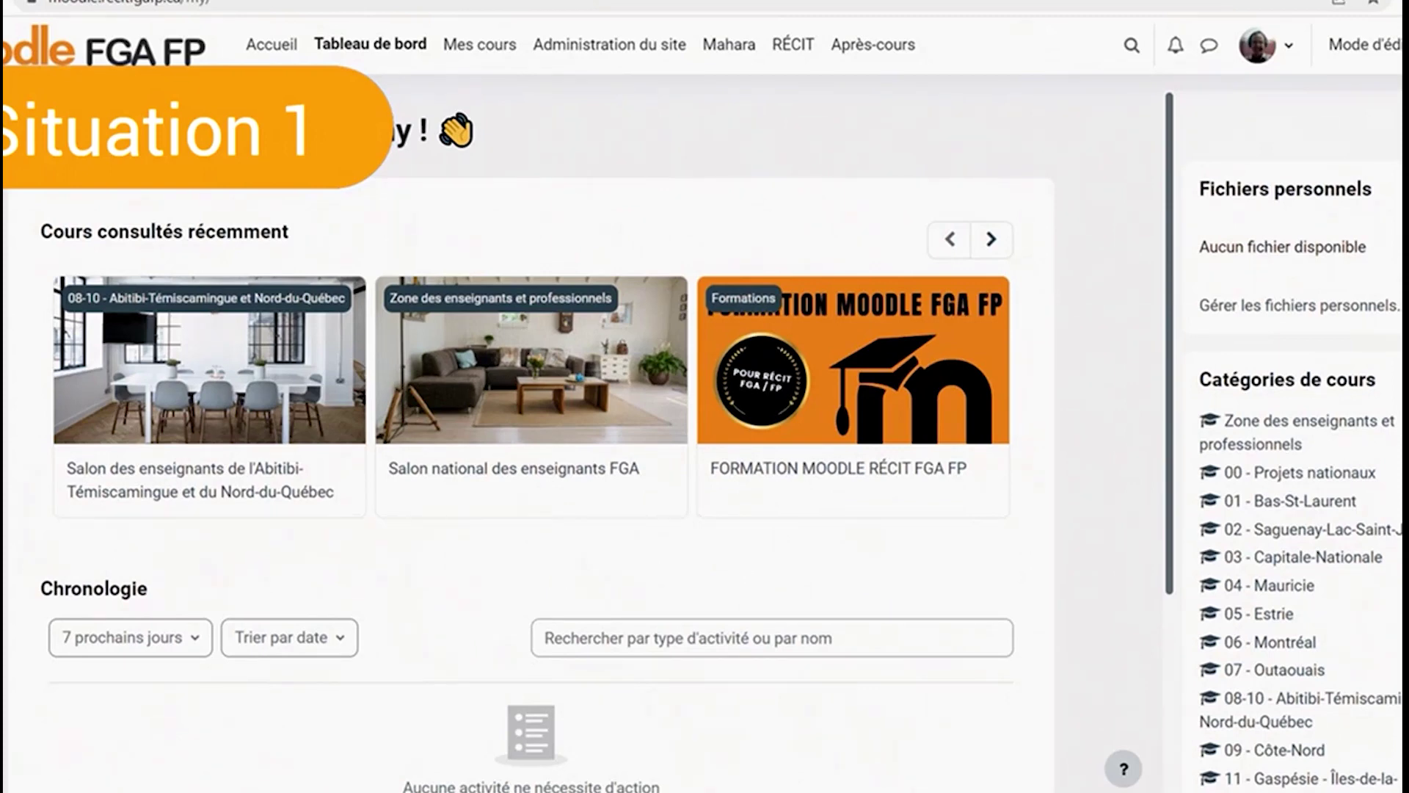
Step: Reopen the account's own profile for editing and examine its email address field
{"action": "left_click", "coordinate": [1257, 45]}
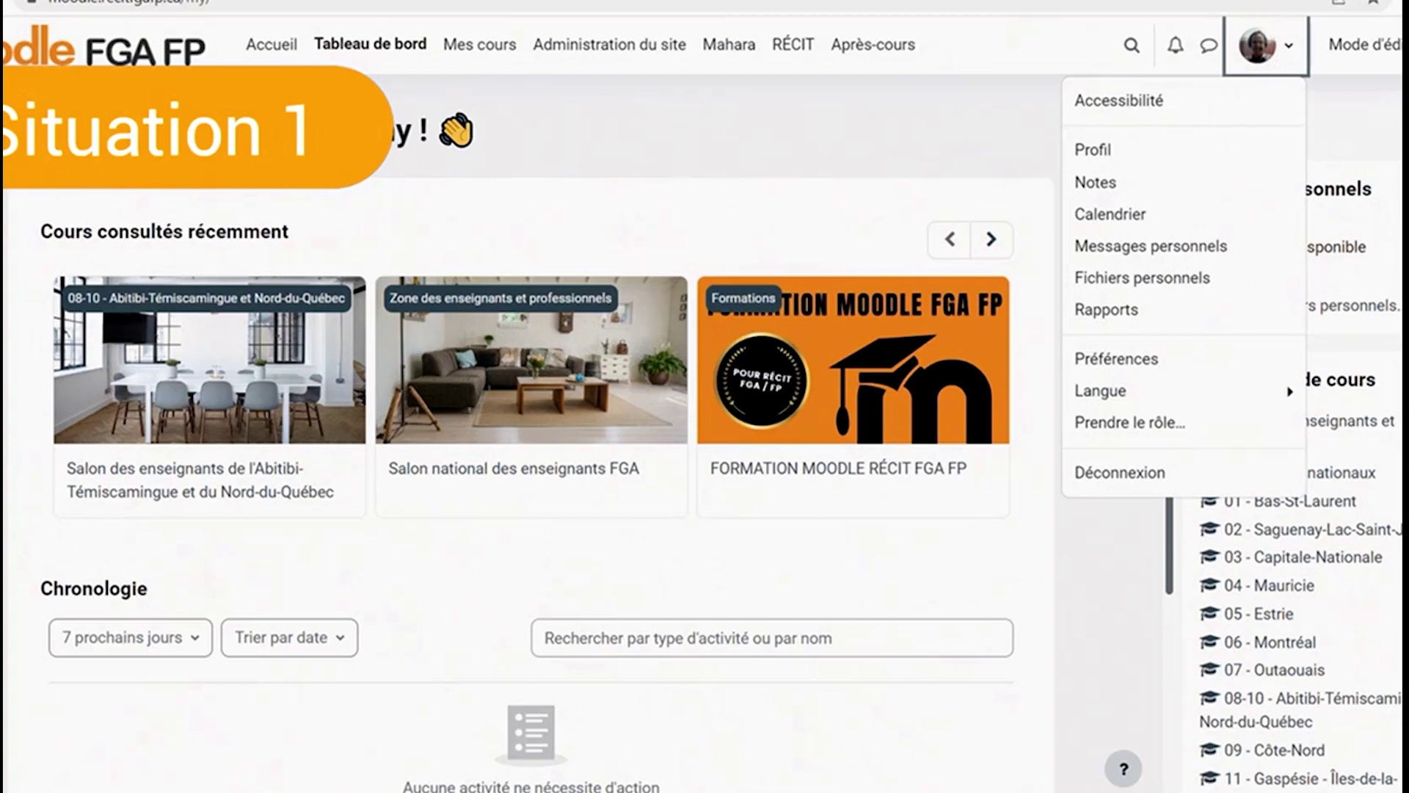
{"action": "left_click", "coordinate": [1093, 150]}
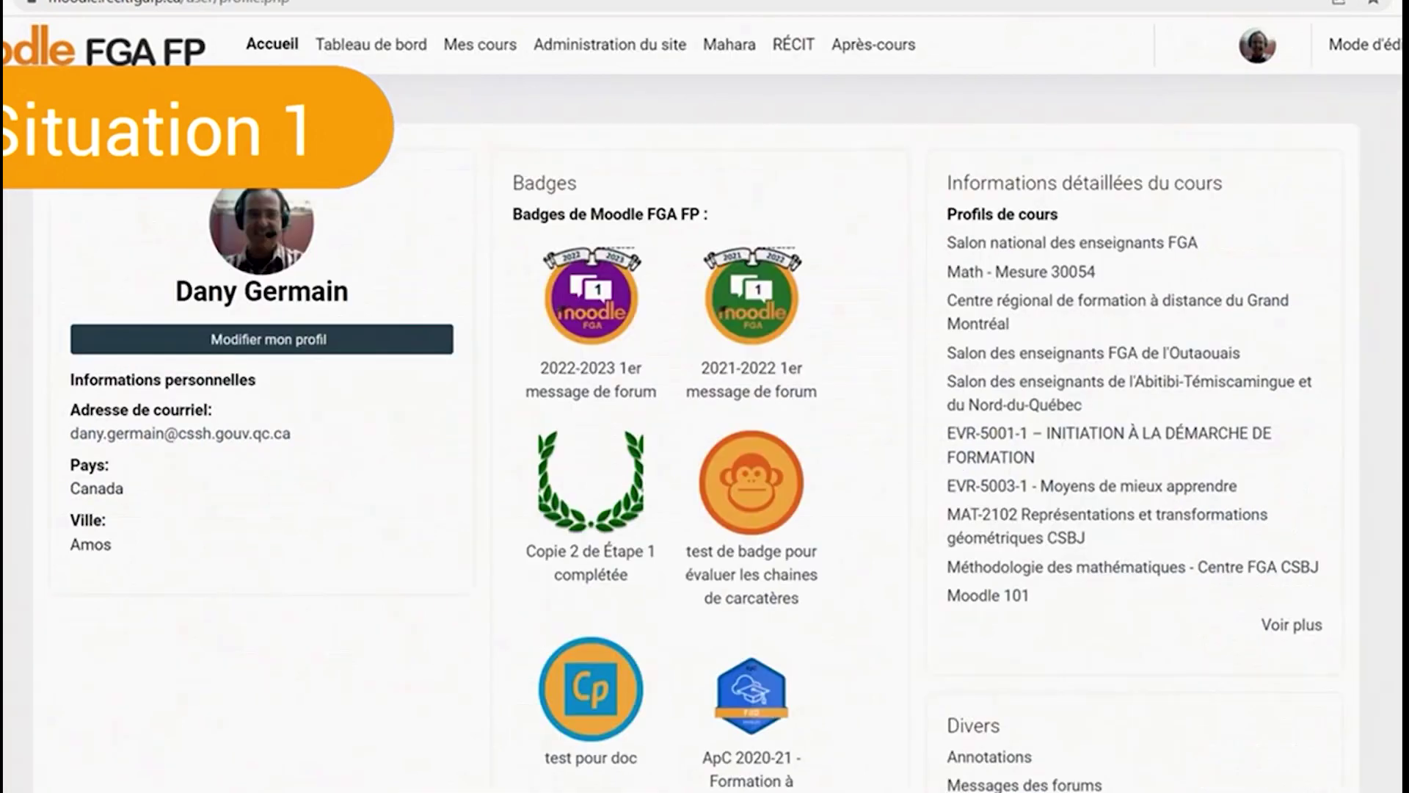
{"action": "left_click", "coordinate": [262, 339]}
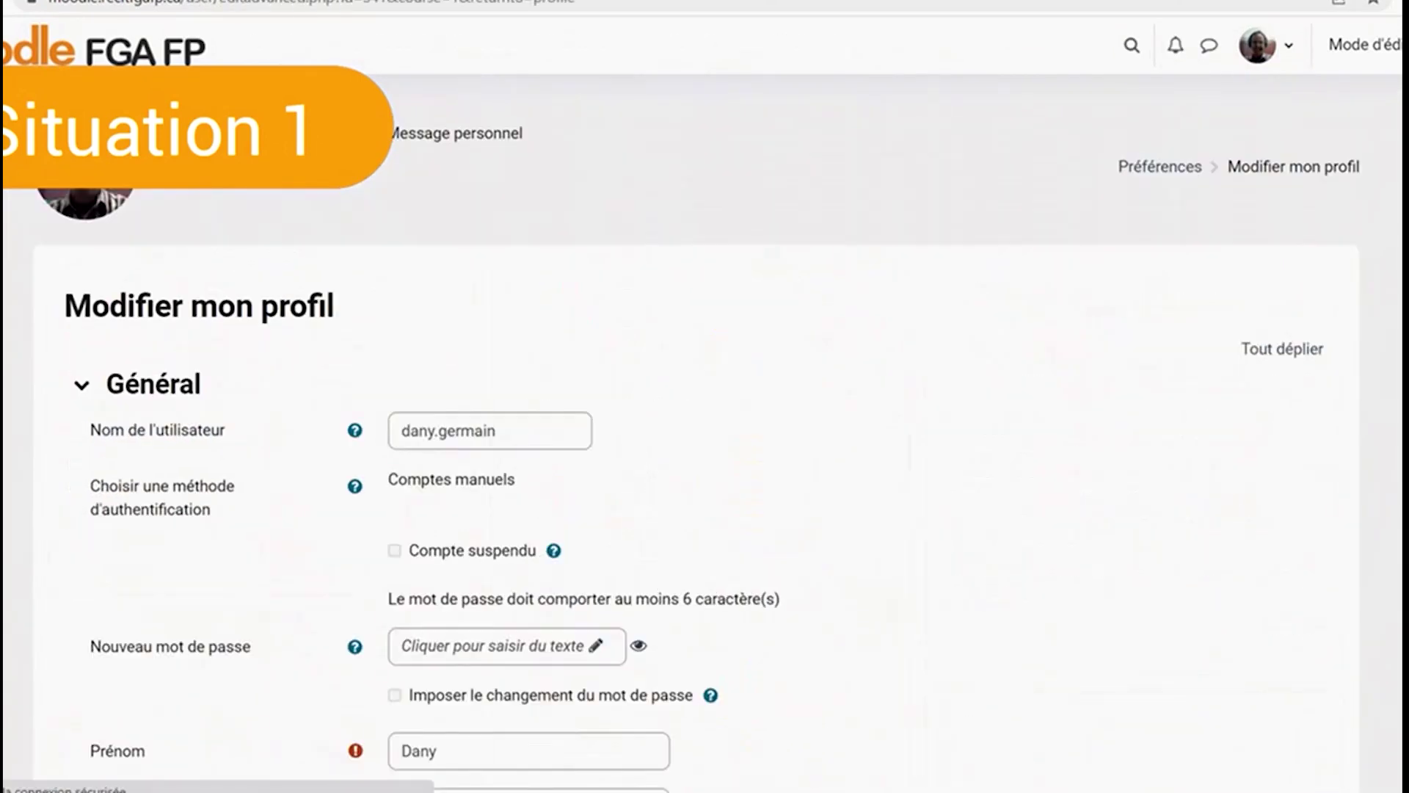
{"action": "scroll", "coordinate": [697, 447], "scroll_direction": "down", "scroll_amount": 7}
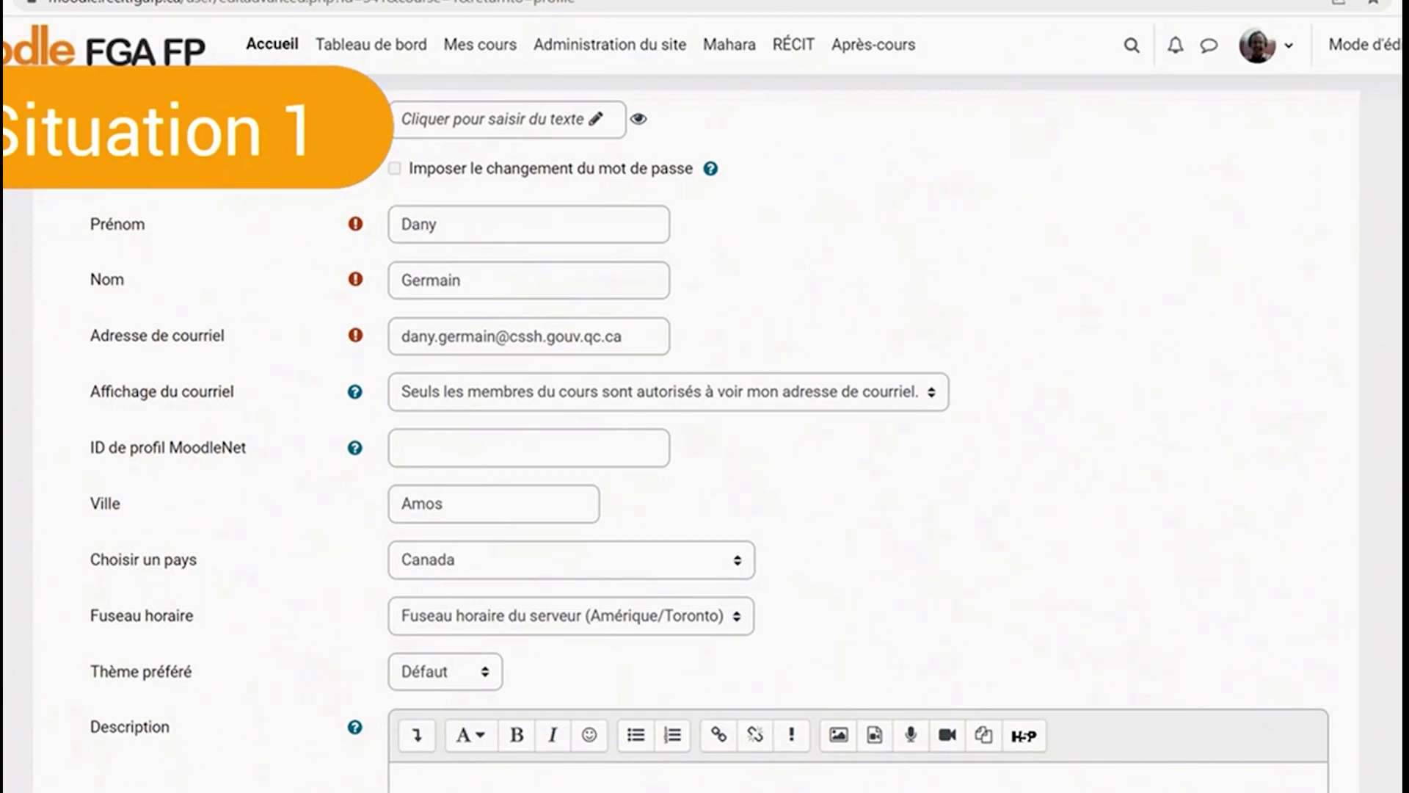
Step: Open the forum preferences (Préférences de forum) from the user account preferences
{"action": "left_click", "coordinate": [1267, 46]}
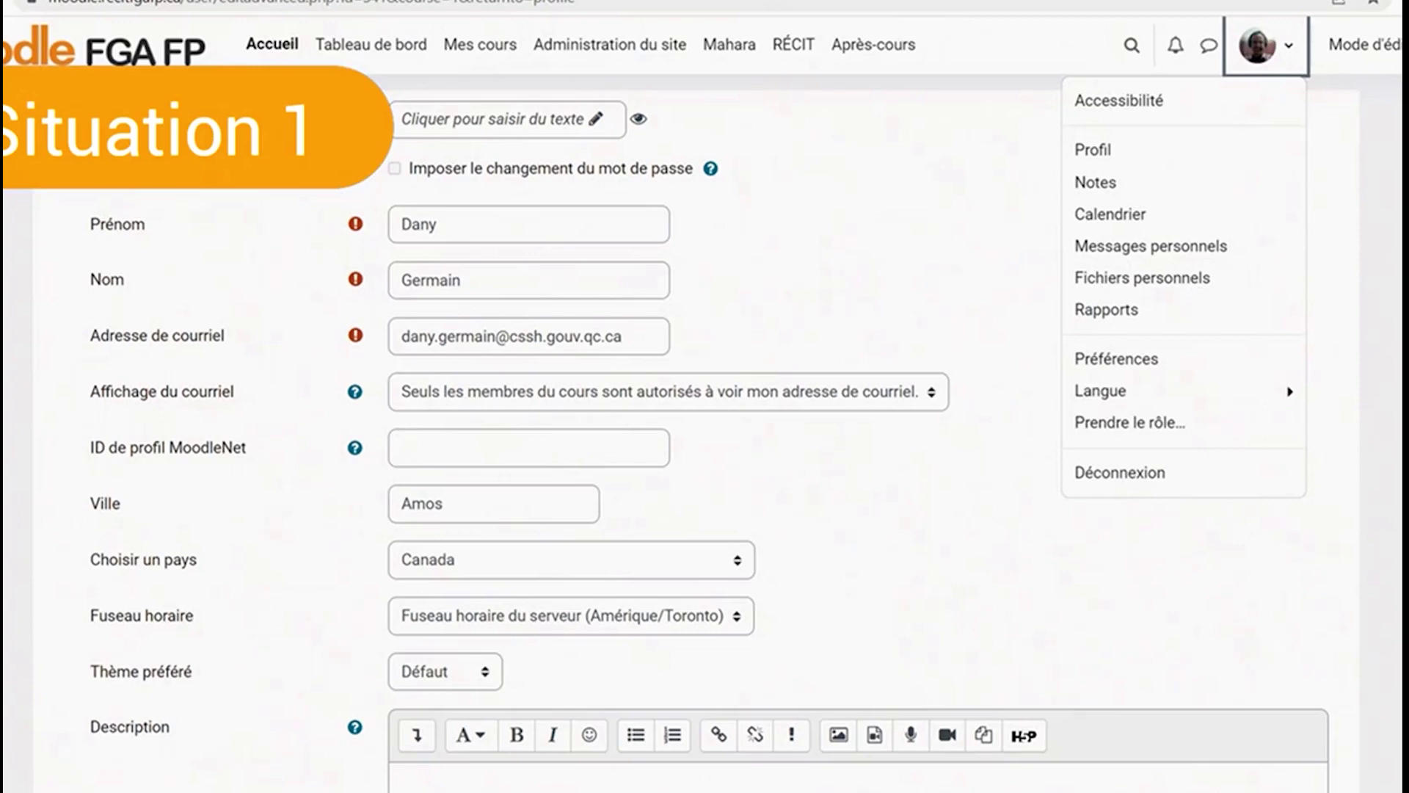
{"action": "left_click", "coordinate": [1135, 359]}
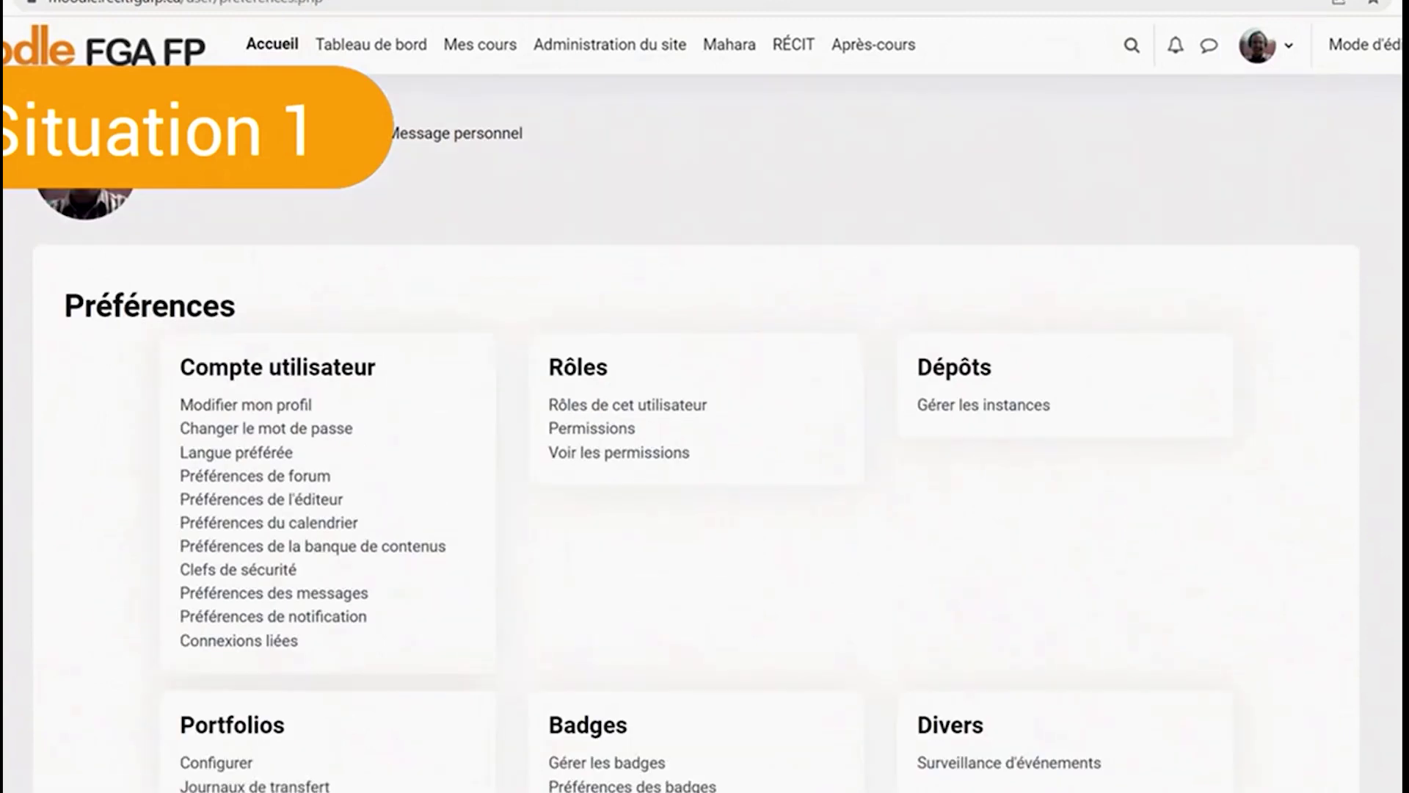
{"action": "scroll", "coordinate": [696, 440], "scroll_direction": "down", "scroll_amount": 4}
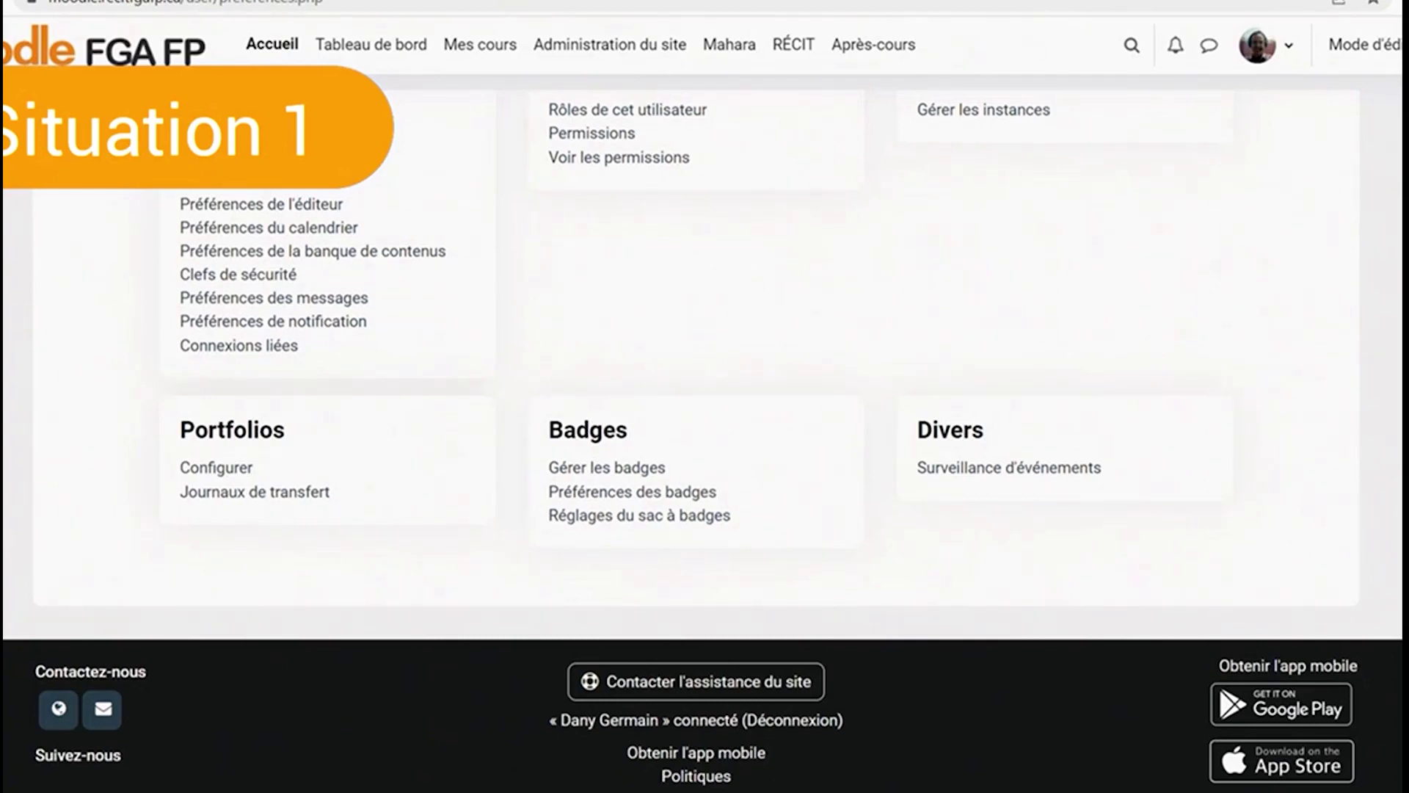
{"action": "left_click", "coordinate": [251, 180]}
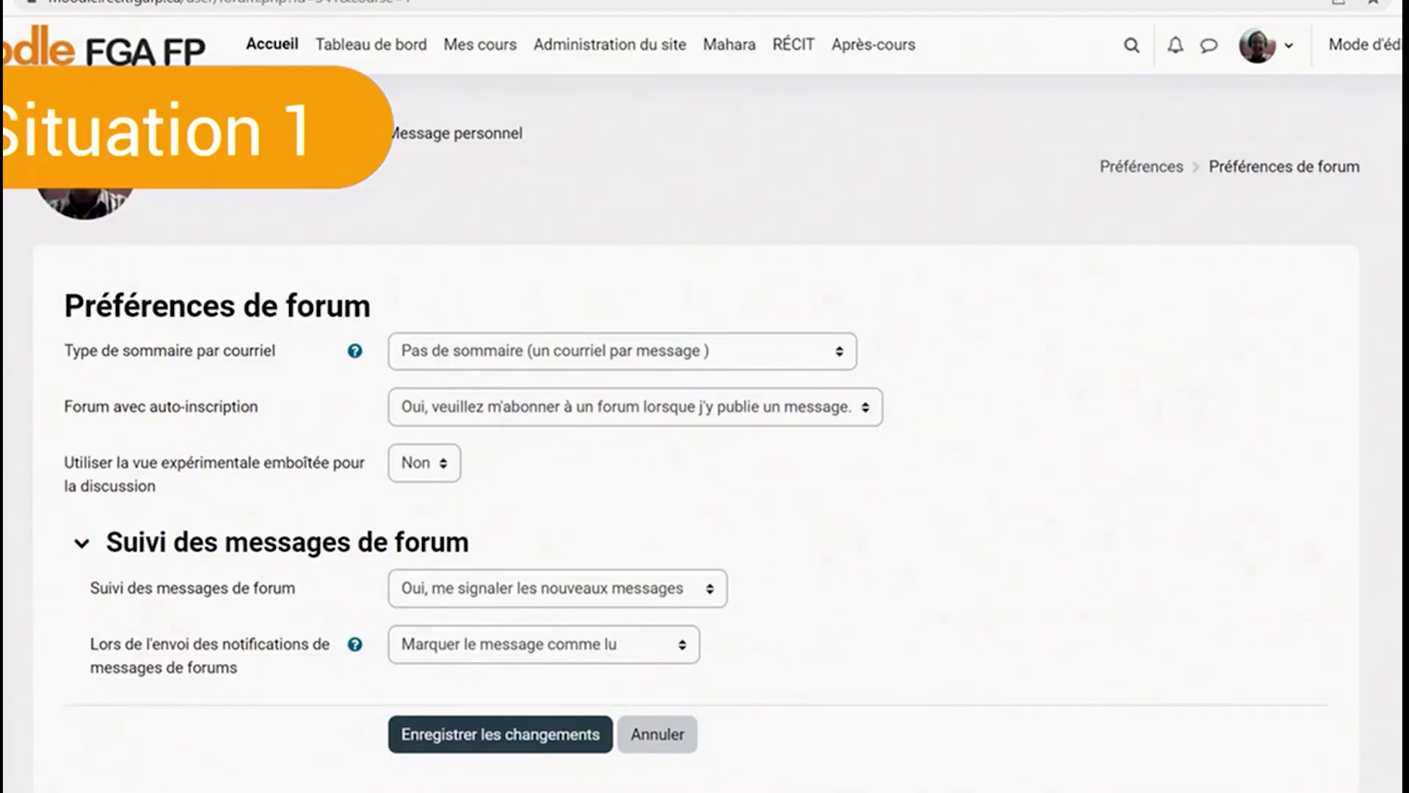
{"action": "scroll", "coordinate": [705, 440], "scroll_direction": "down", "scroll_amount": 3}
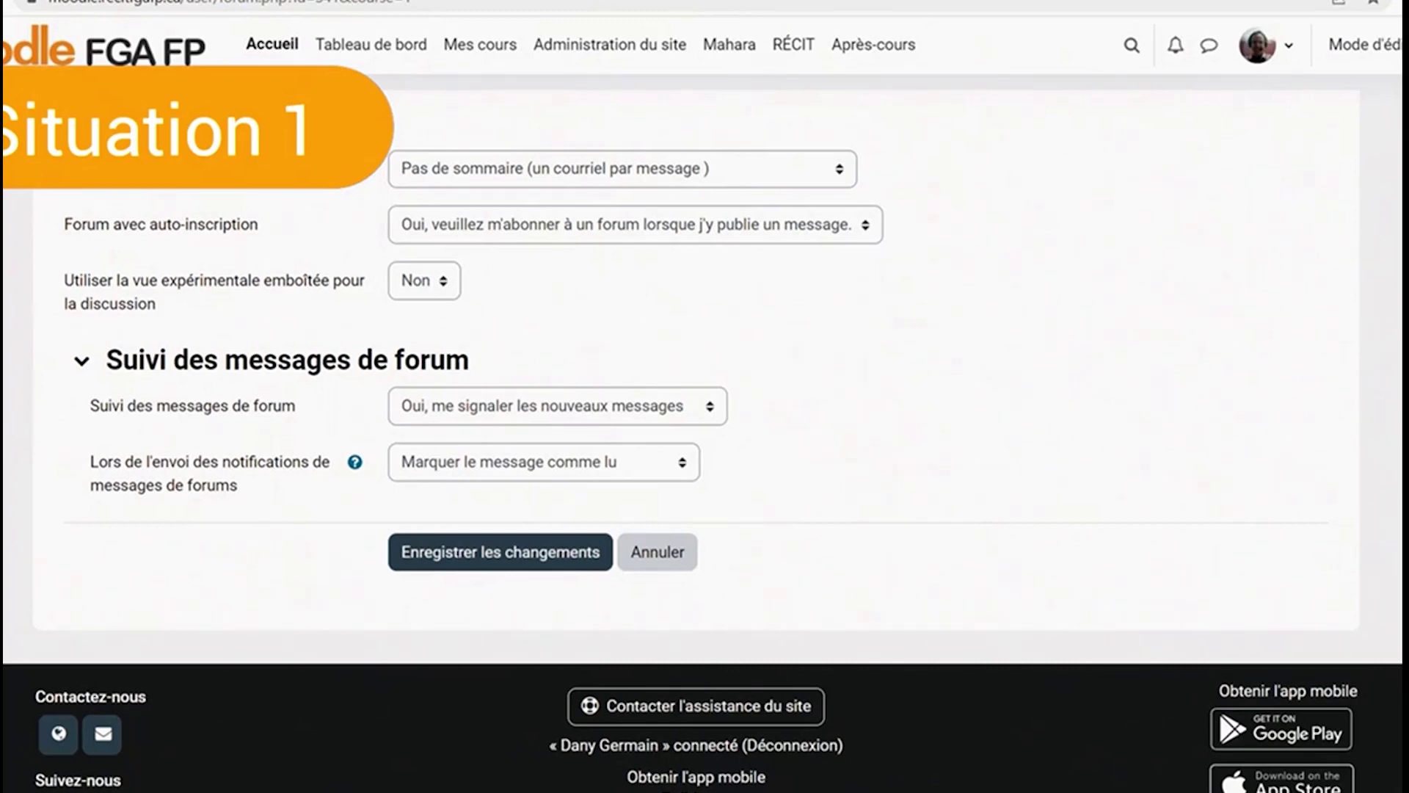
Step: Examine the available email digest types (Type de sommaire par courriel) without changing the setting
{"action": "left_click", "coordinate": [623, 169]}
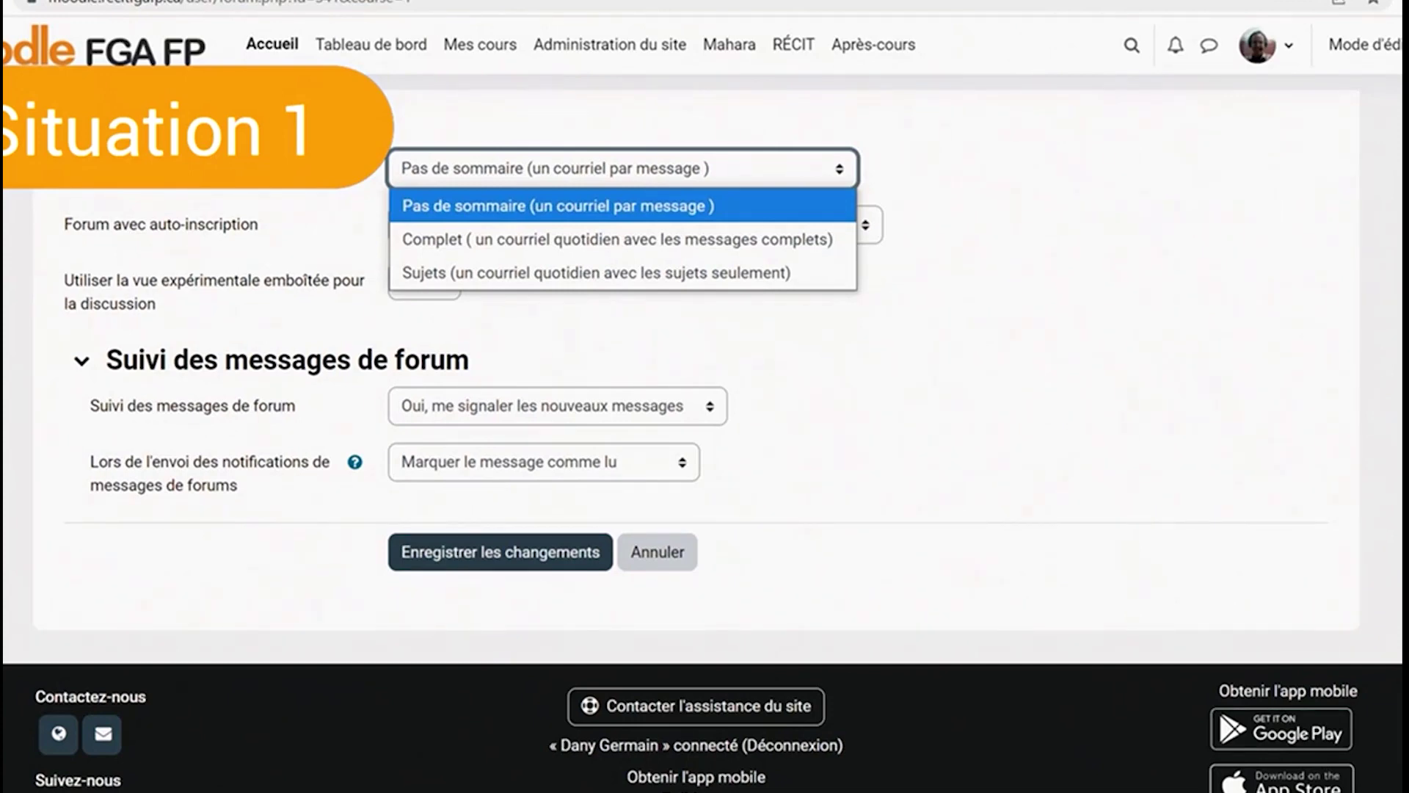
{"action": "key", "text": "Escape"}
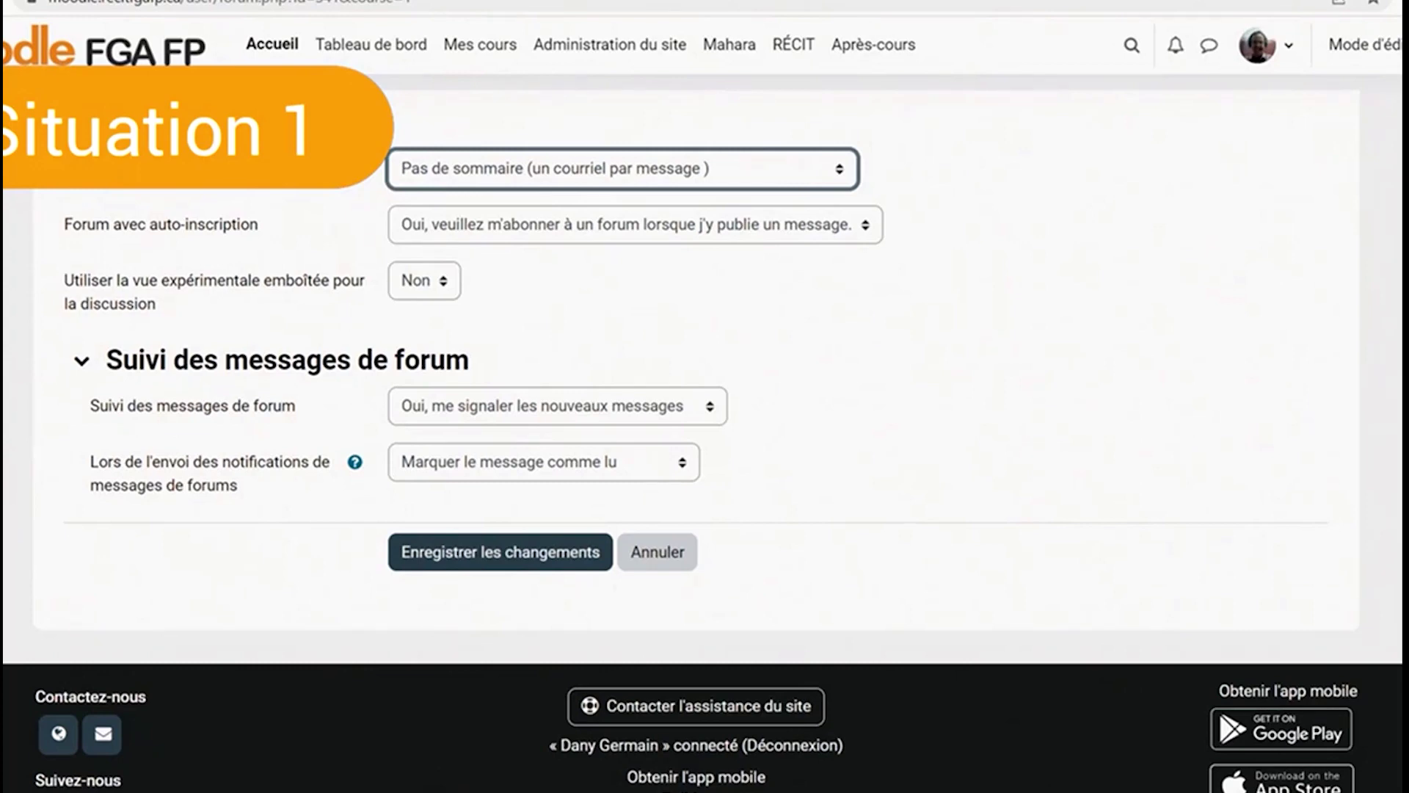
{"action": "key", "text": "space"}
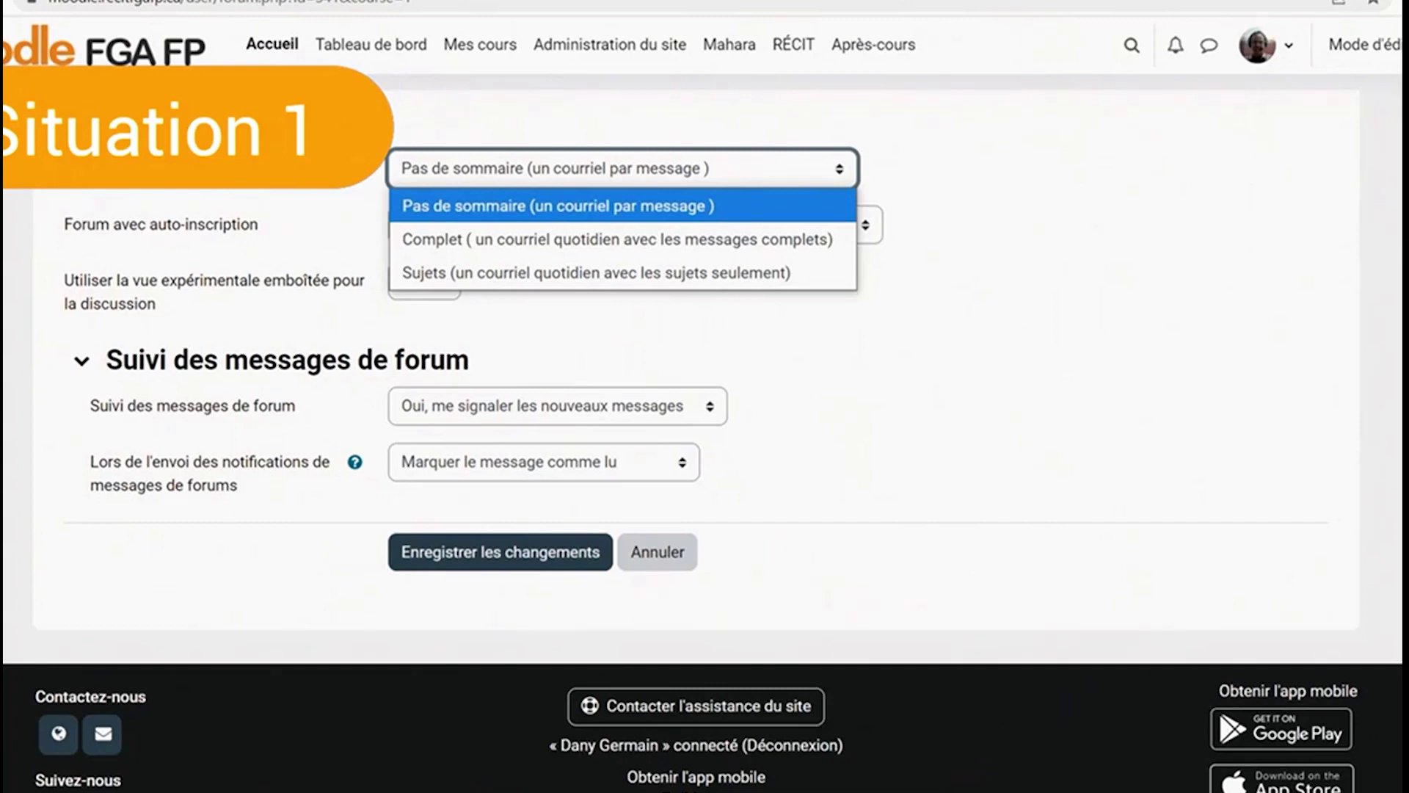
{"action": "key", "text": "Escape"}
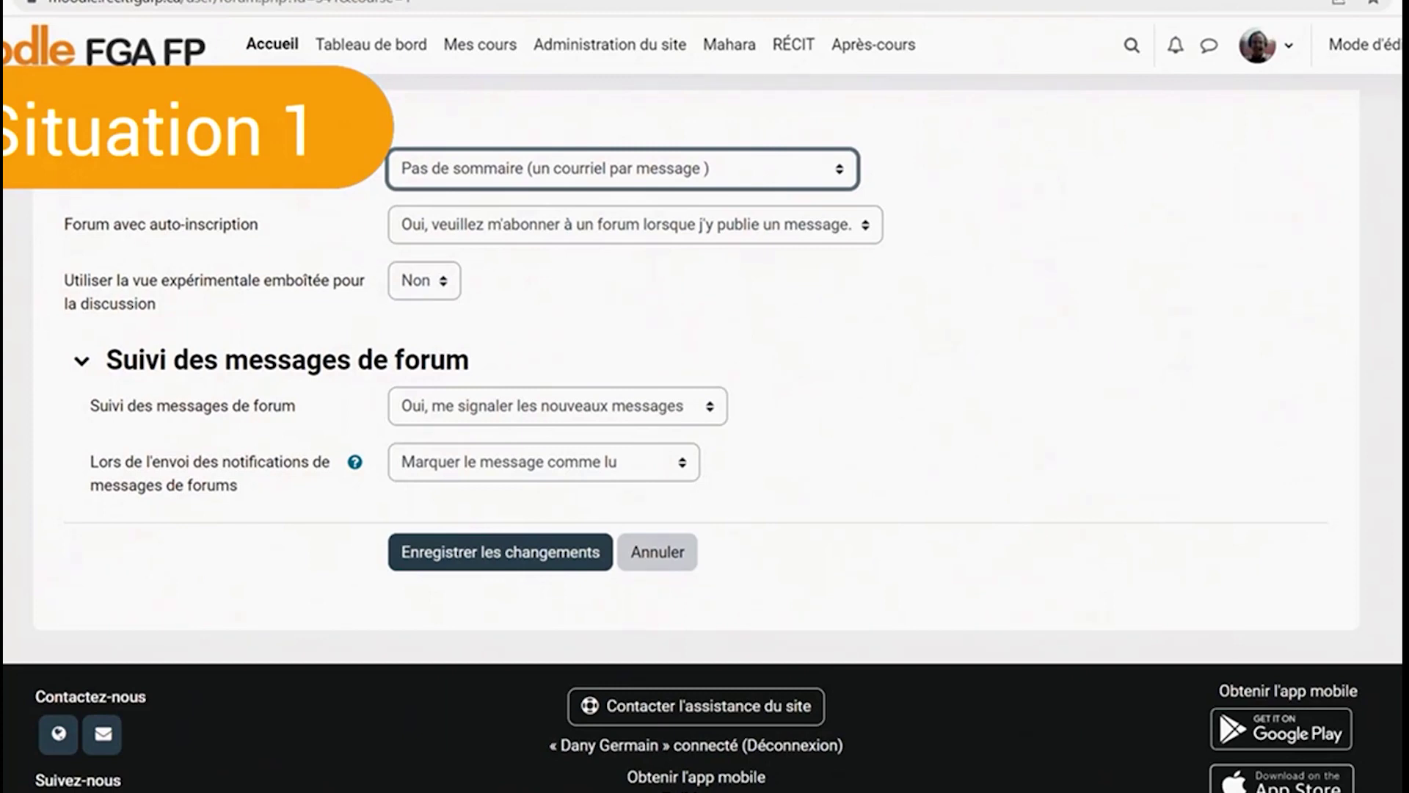
Step: Return to the account's Préférences page and look over its setting groups
{"action": "left_click", "coordinate": [1266, 45]}
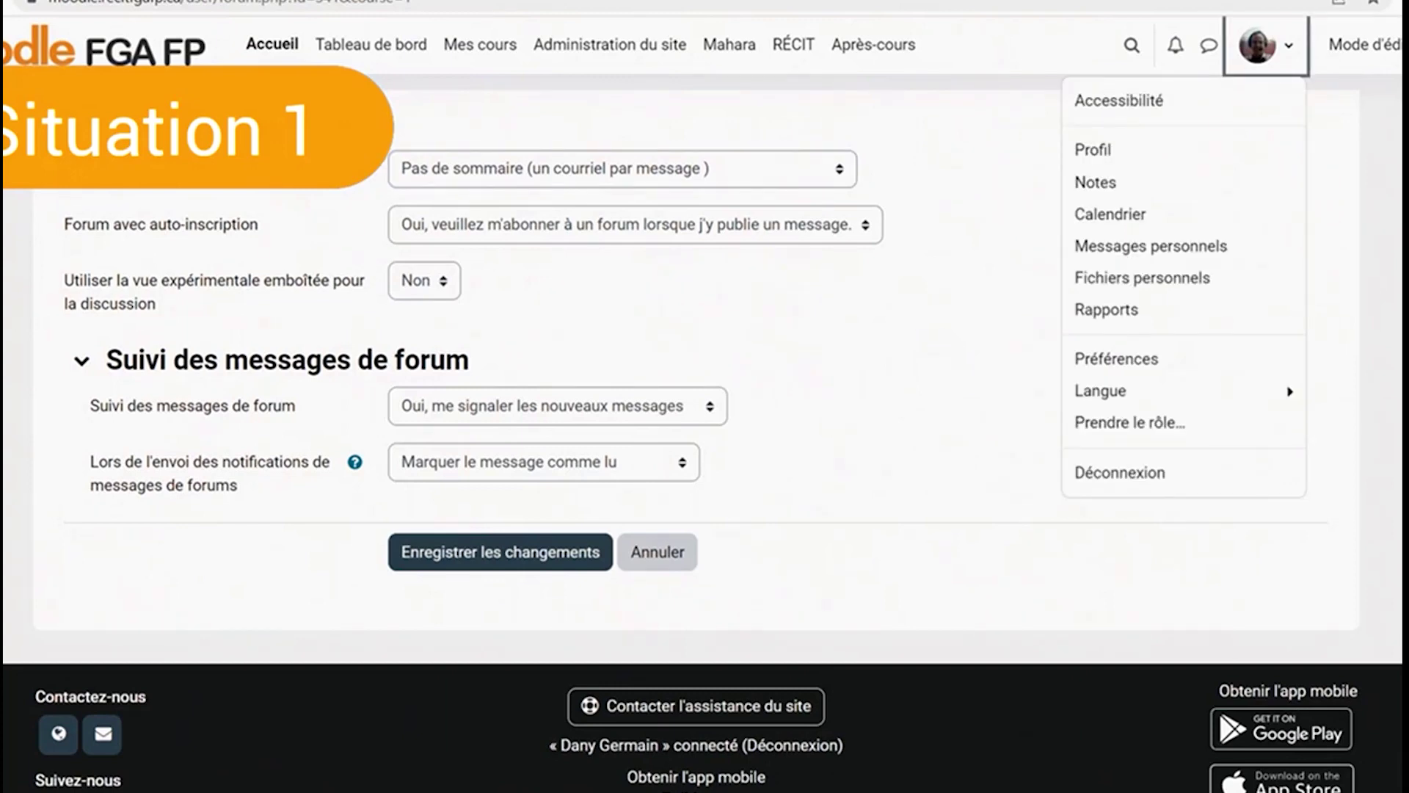
{"action": "left_click", "coordinate": [1116, 359]}
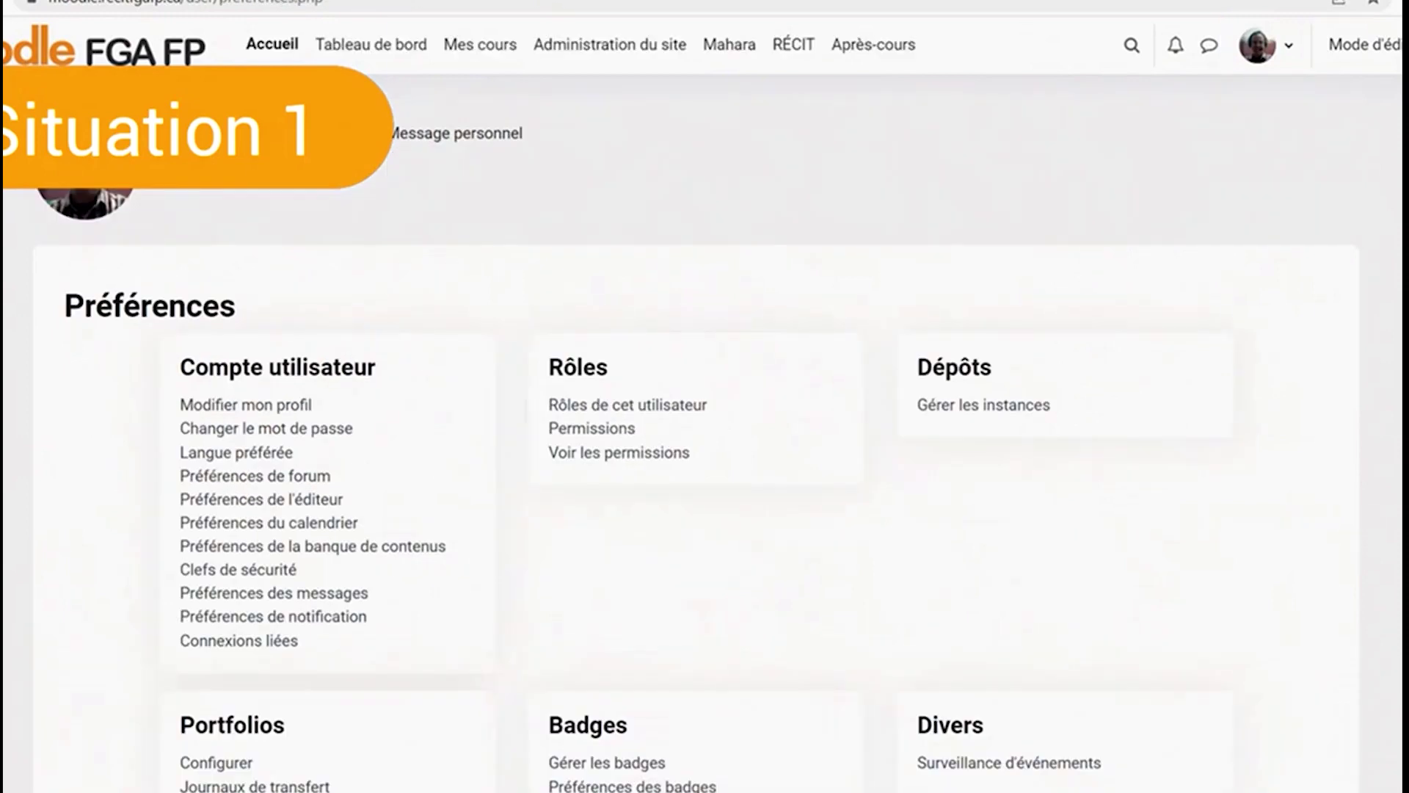
{"action": "scroll", "coordinate": [703, 455], "scroll_direction": "down", "scroll_amount": 3}
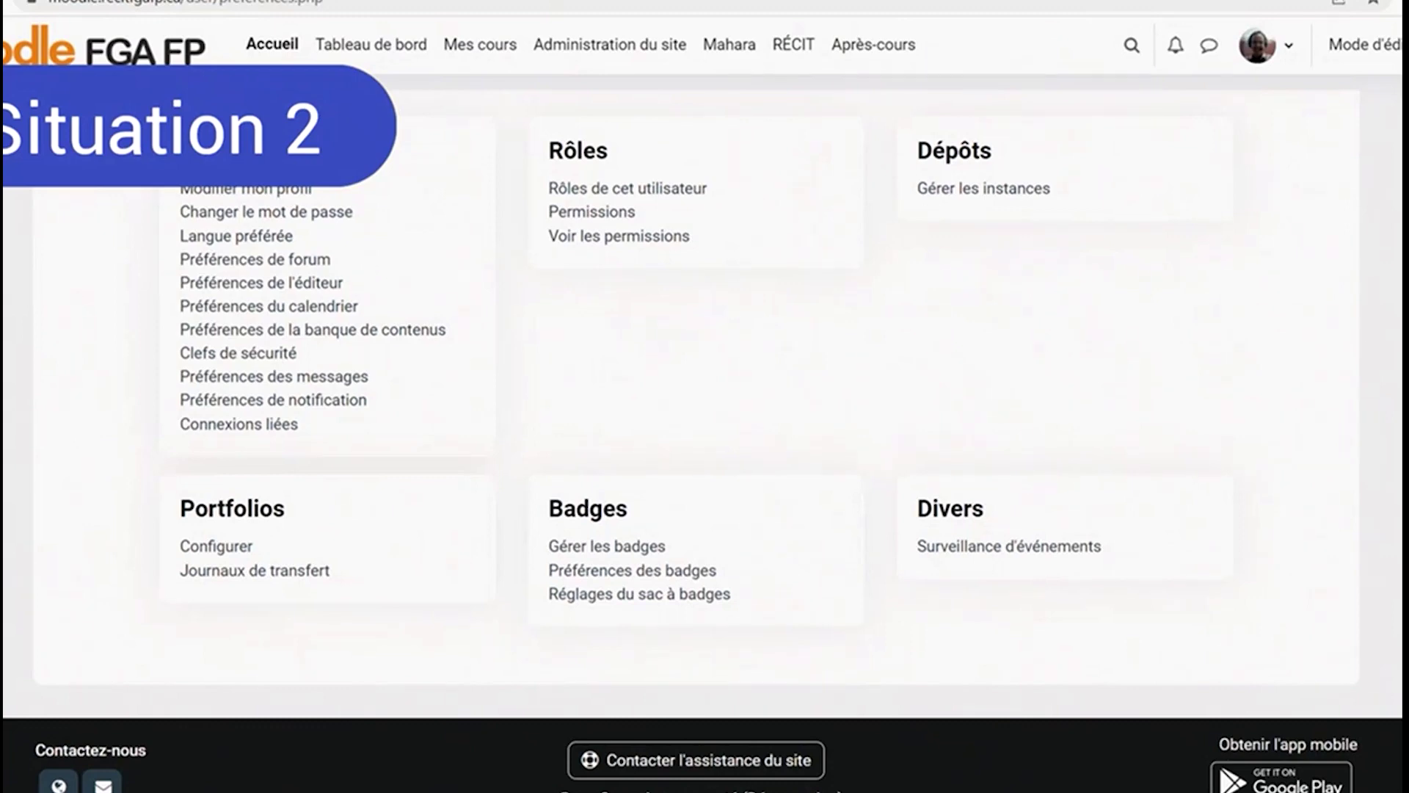
Step: Log out of Moodle and load moodle.recitfgafp.ca in a private browsing window
{"action": "left_click", "coordinate": [1266, 45]}
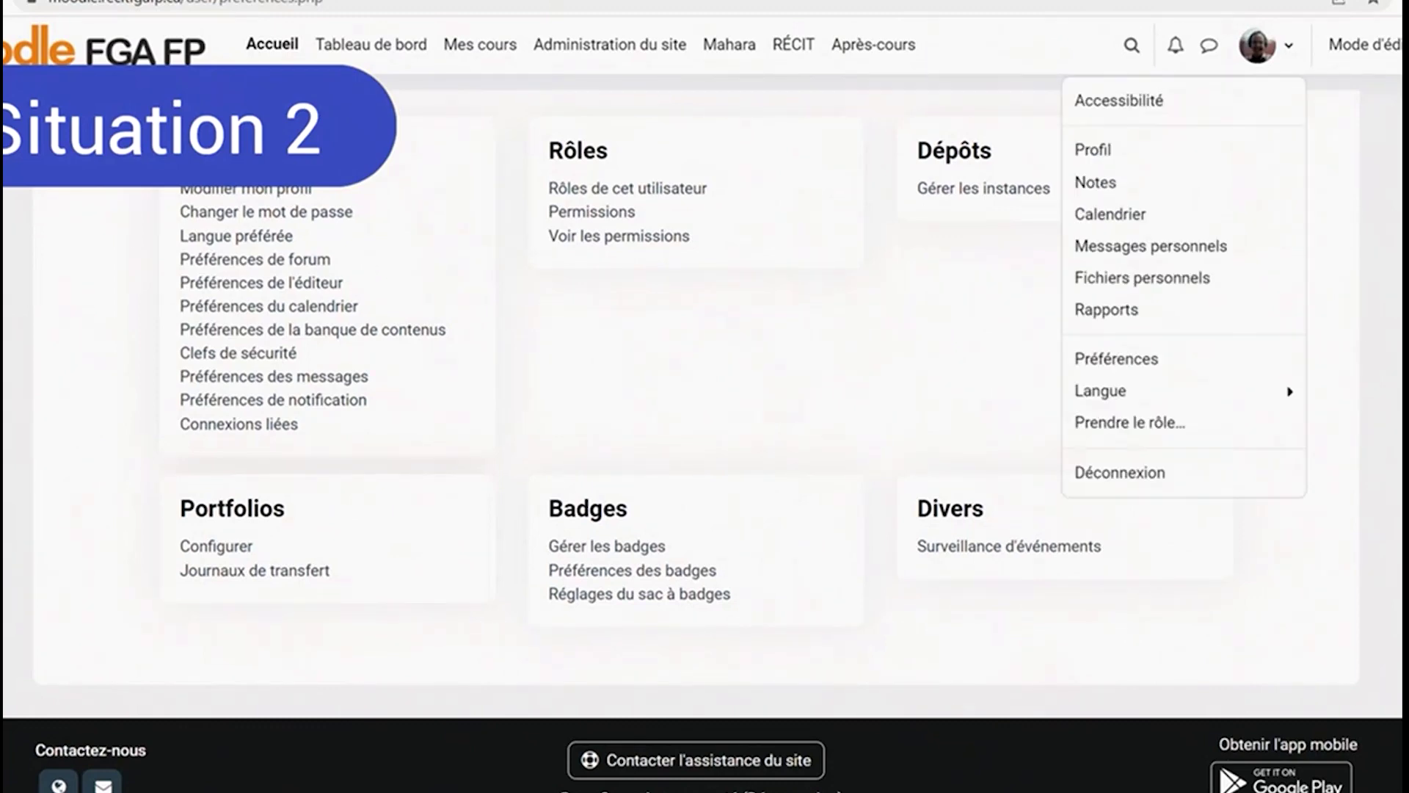
{"action": "left_click", "coordinate": [1117, 472]}
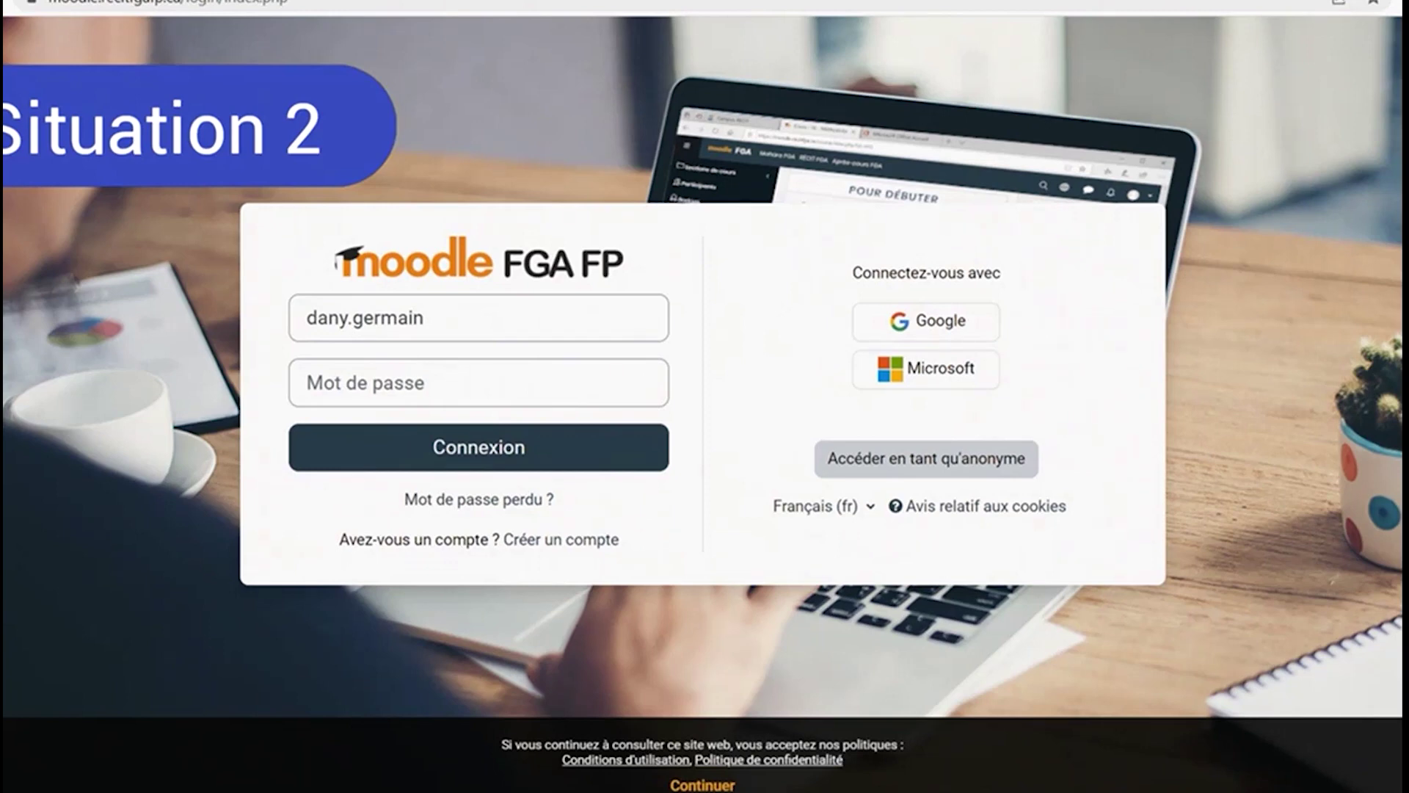
{"action": "key", "text": "alt+f"}
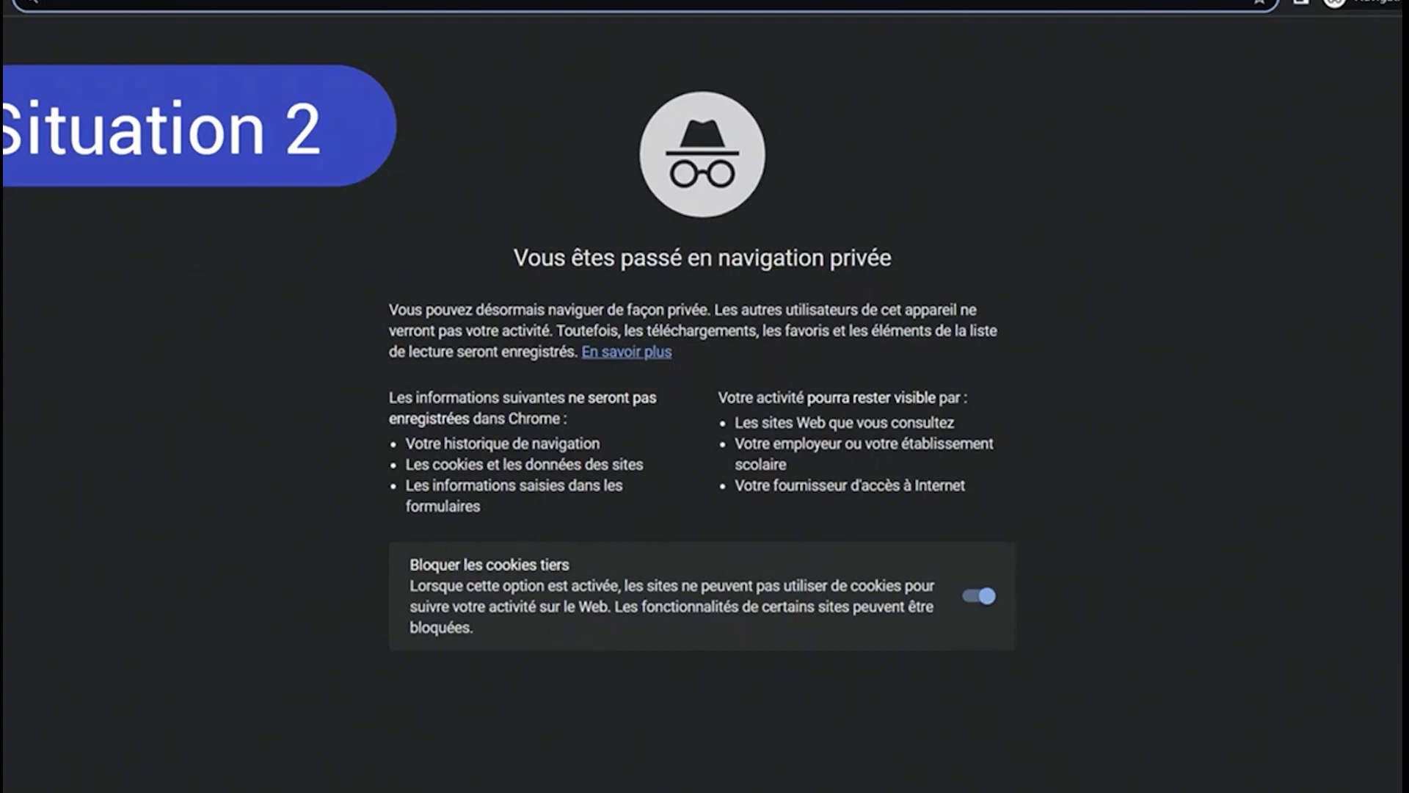
{"action": "left_click", "coordinate": [148, 1]}
{"action": "type", "text": "moodle.recitfgafp.ca"}
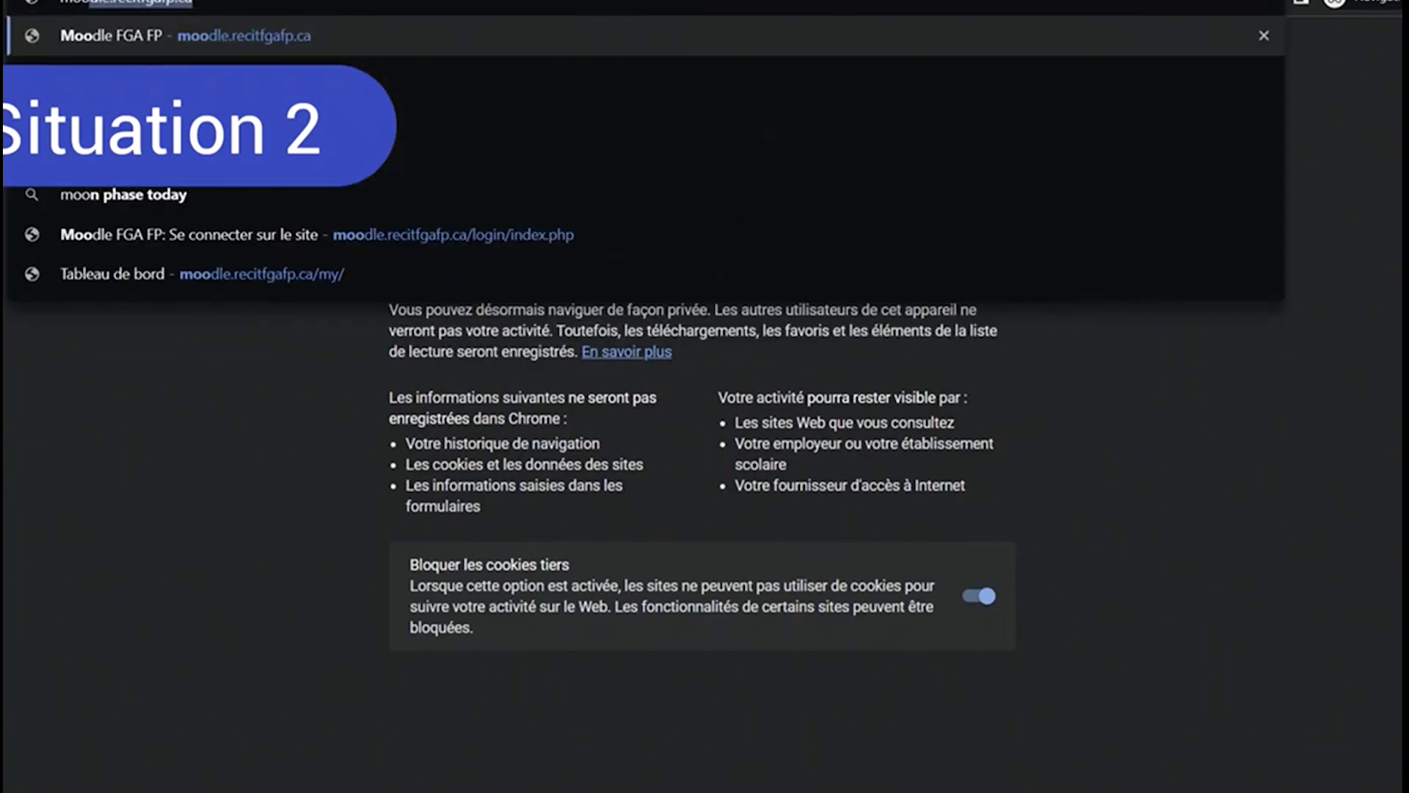
{"action": "key", "text": "Return"}
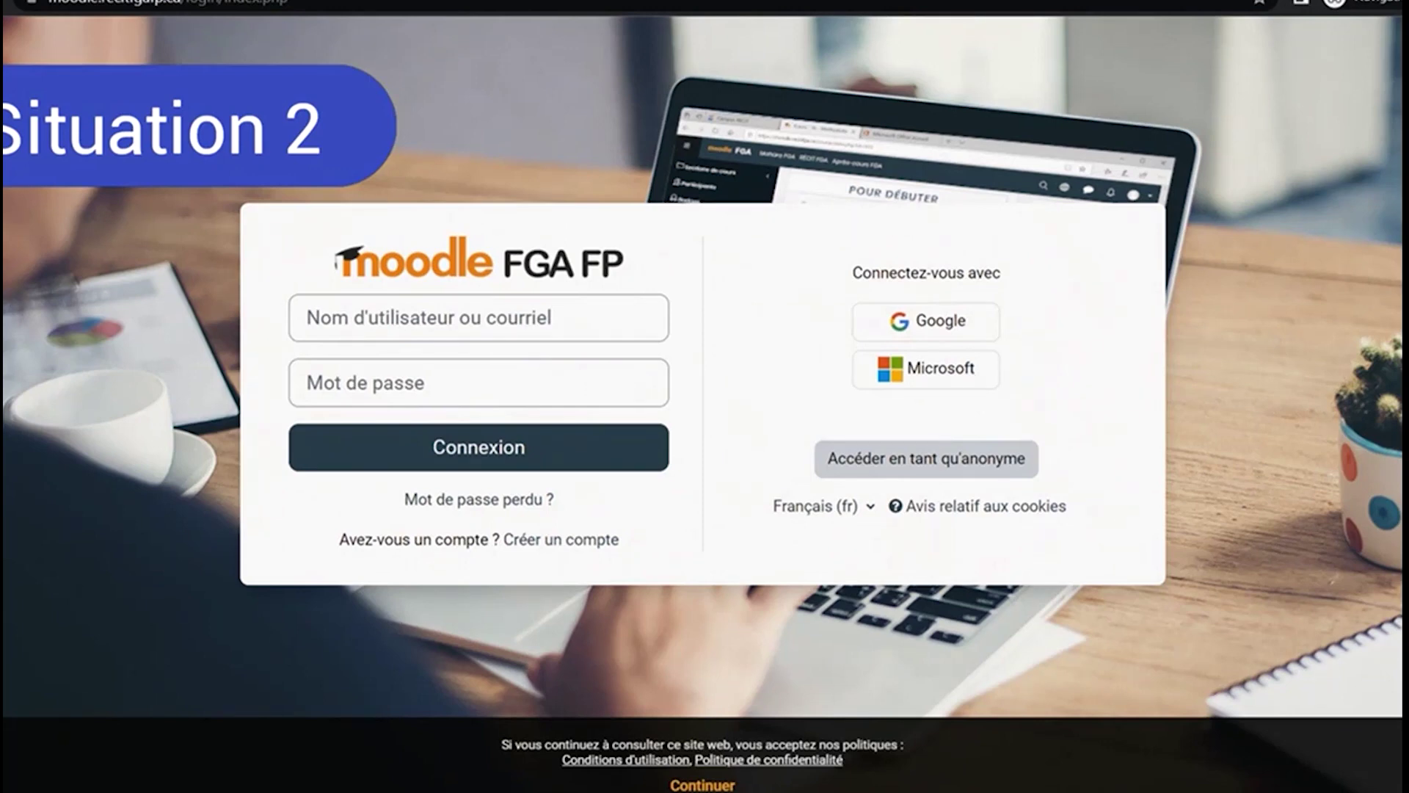
Step: Start the Microsoft sign-in from the Moodle login page in the private browsing window
{"action": "left_click", "coordinate": [1403, 2]}
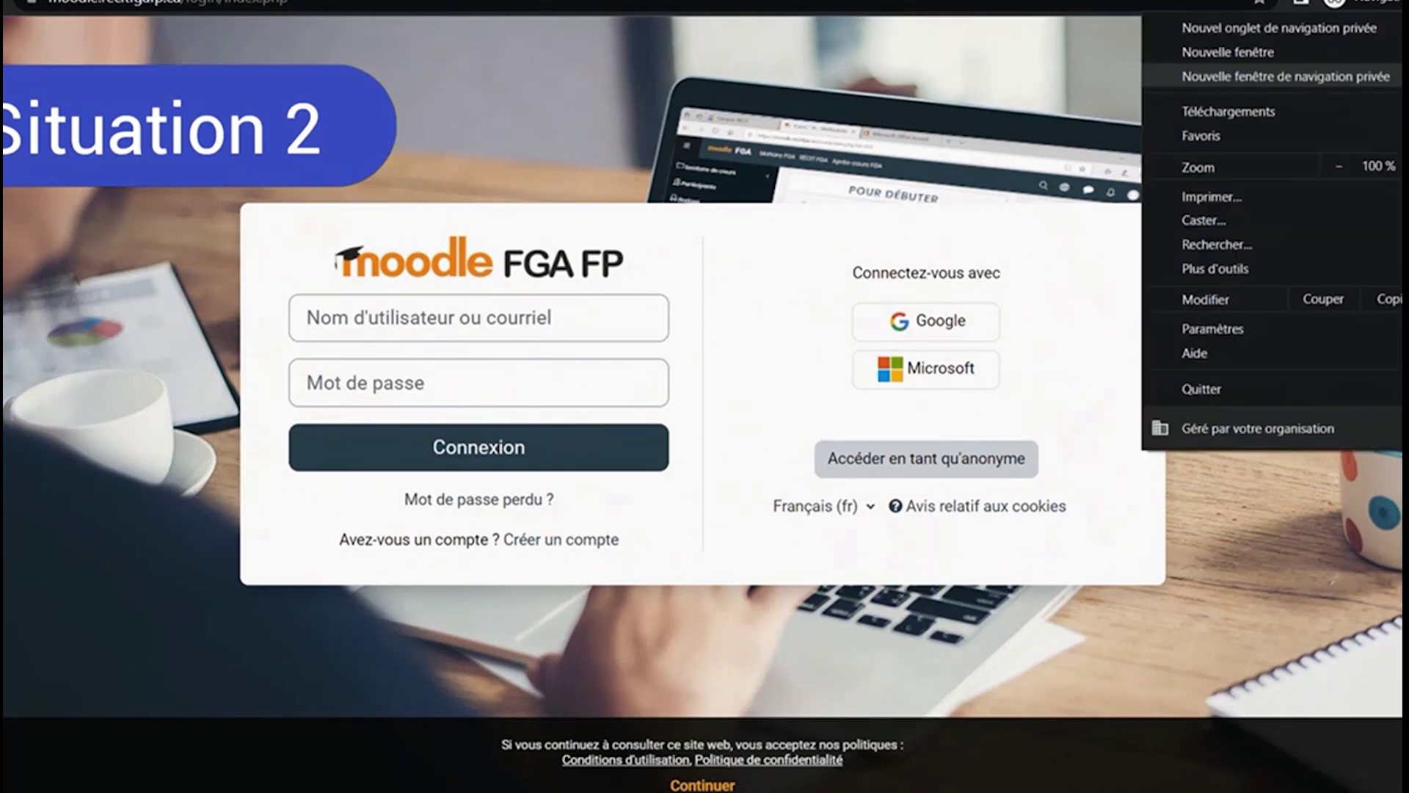
{"action": "key", "text": "Return"}
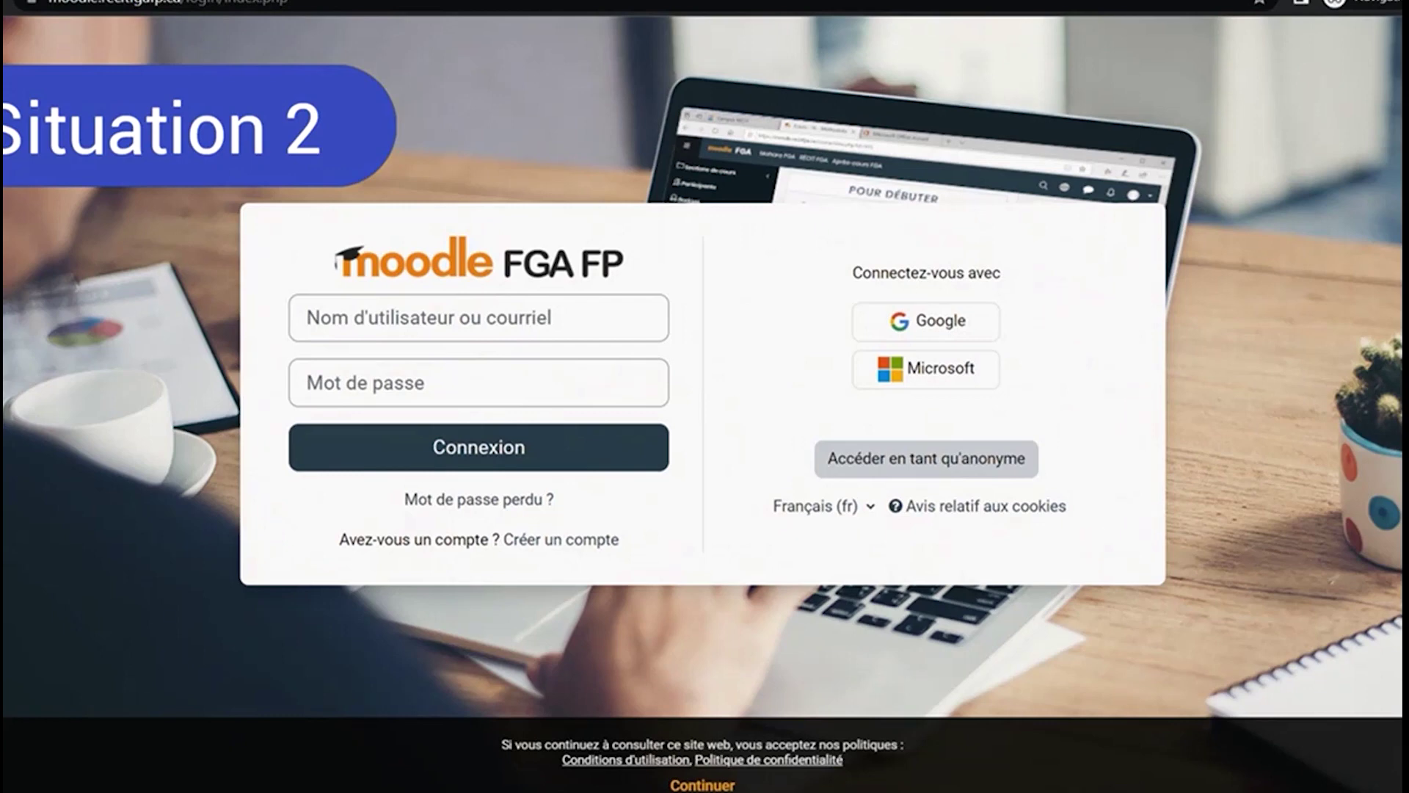
{"action": "left_click", "coordinate": [926, 369]}
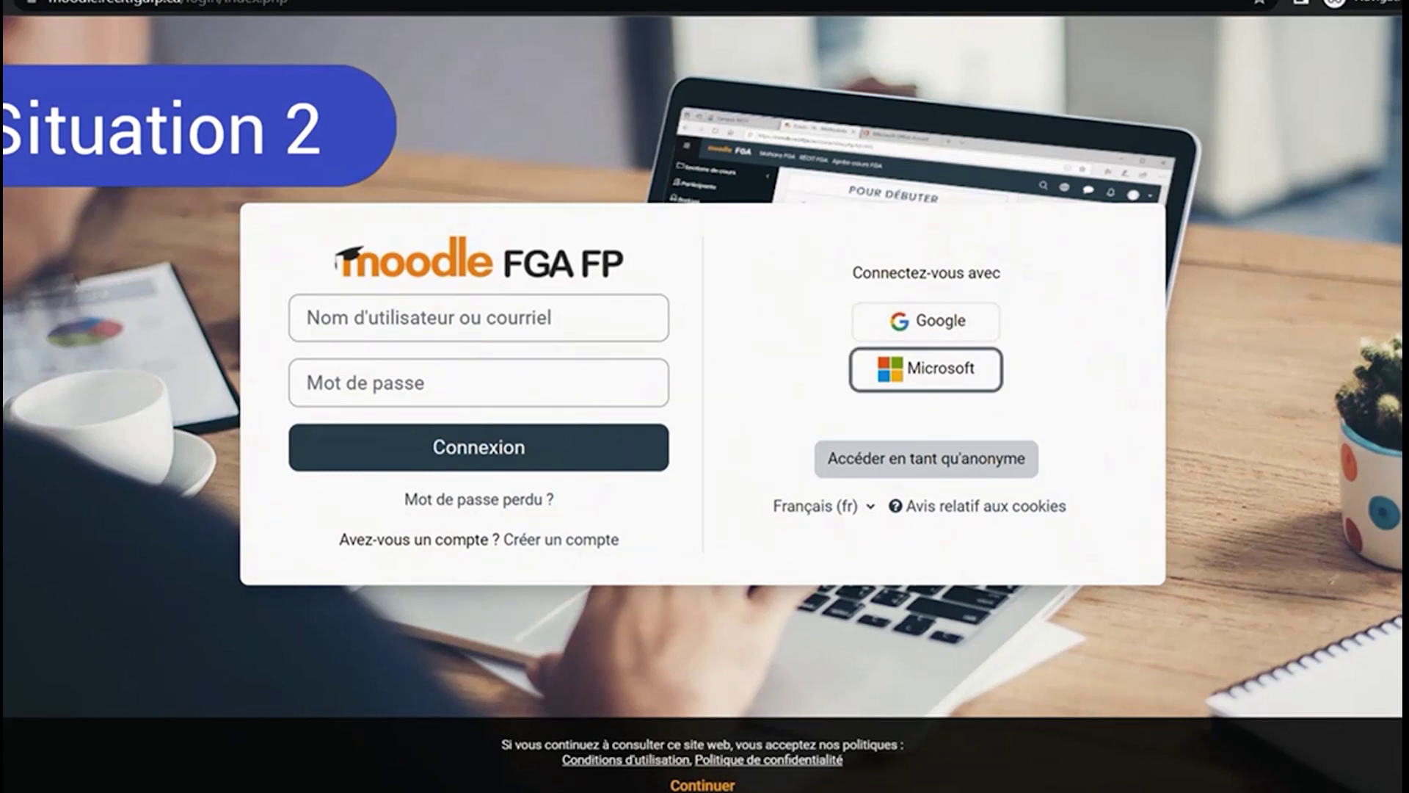